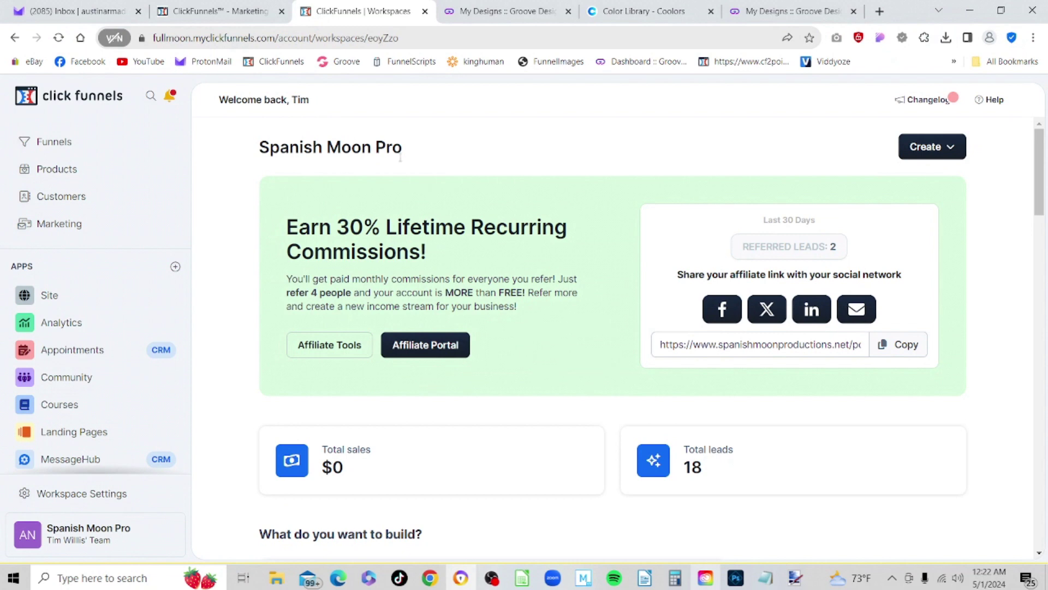
# - Expand Marketing in the sidebar and go to the Workflows list
pyautogui.click(62, 224)
pyautogui.click(82, 253)
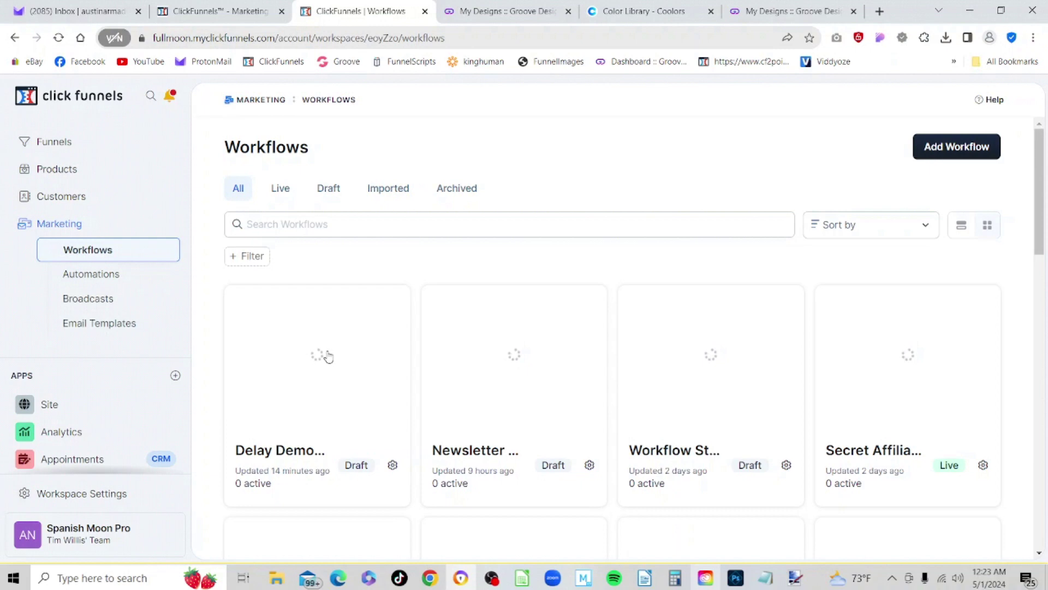
# - Open Delay Demonstration's settings to check its name and multiple-runs-per-contact run type
pyautogui.click(392, 466)
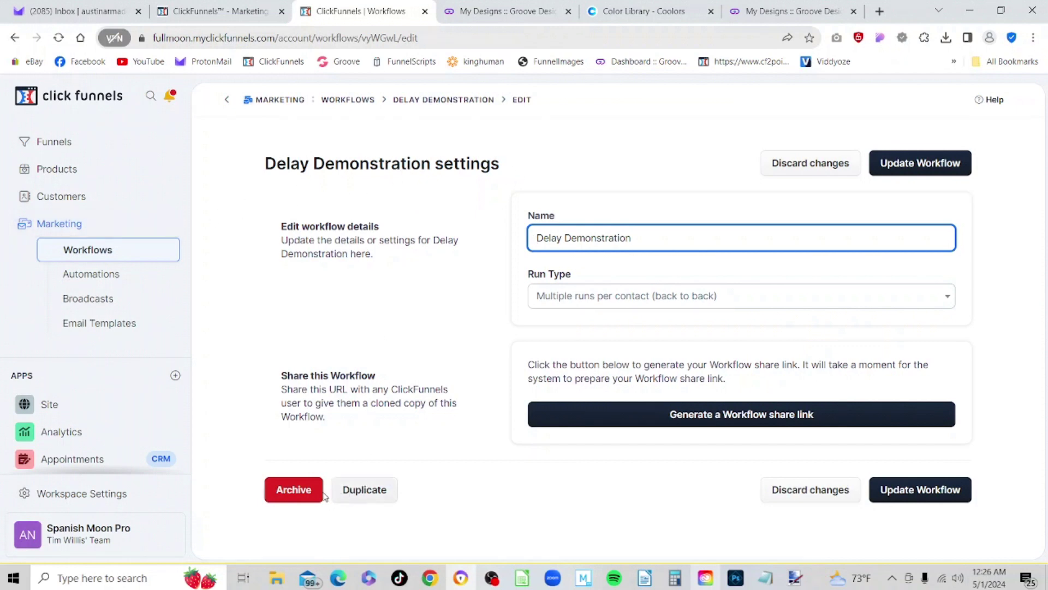
pyautogui.click(53, 228)
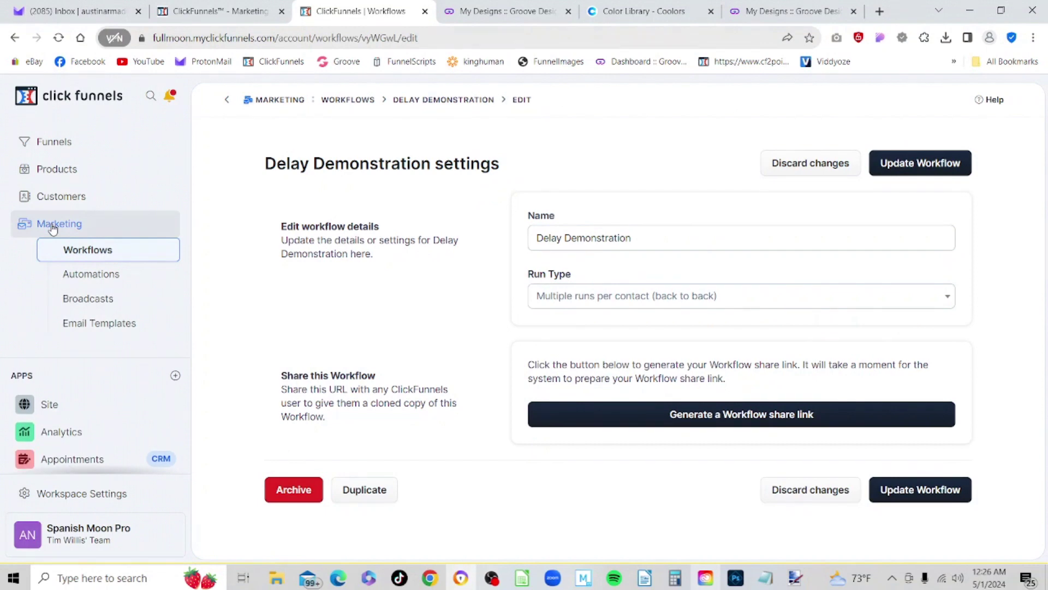
# - Collapse Marketing, go to Funnels, and open the Email Test 2 funnel
pyautogui.click(53, 228)
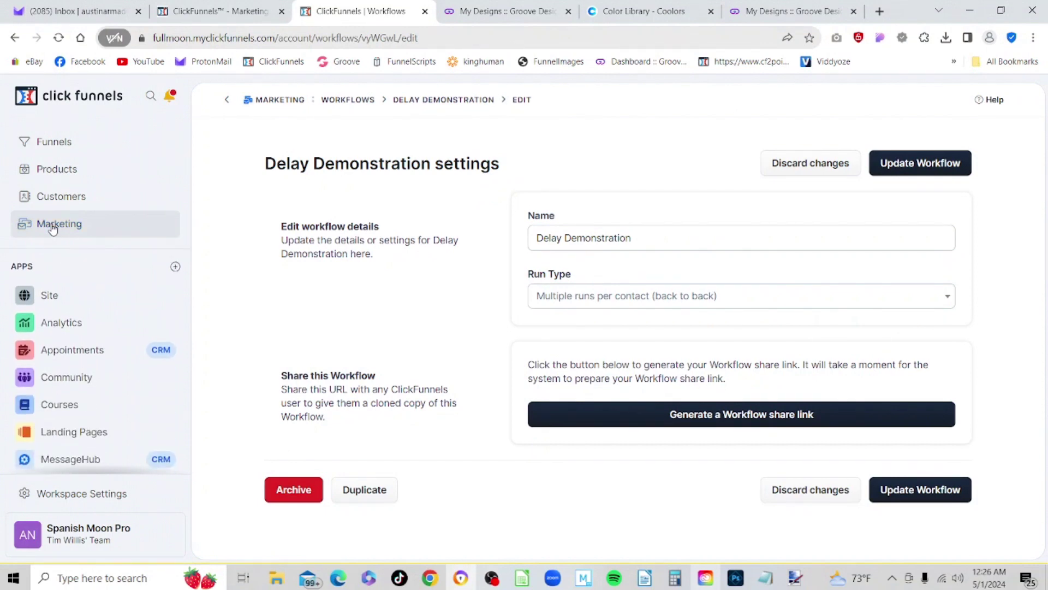
pyautogui.click(62, 154)
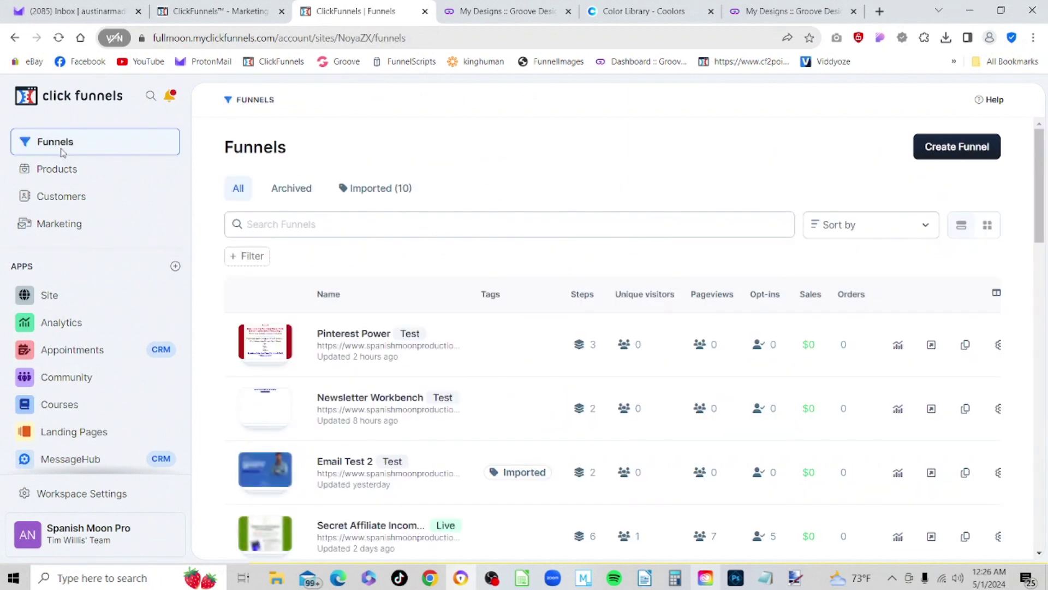
pyautogui.click(352, 468)
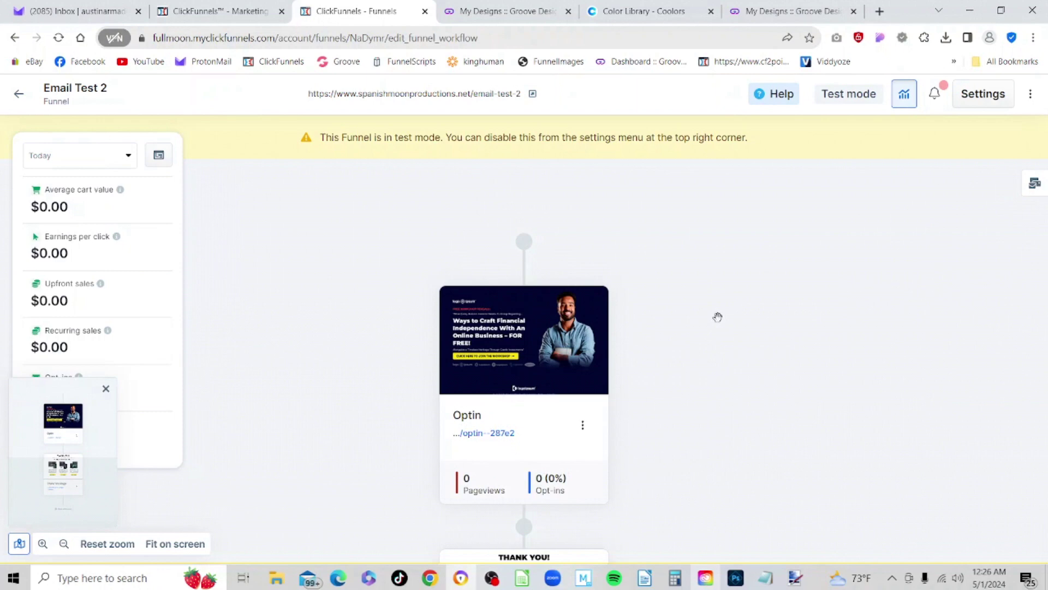
# - Open the existing-workflow chooser from the Optin step's lightning icon
pyautogui.scroll(-1, 718, 295)
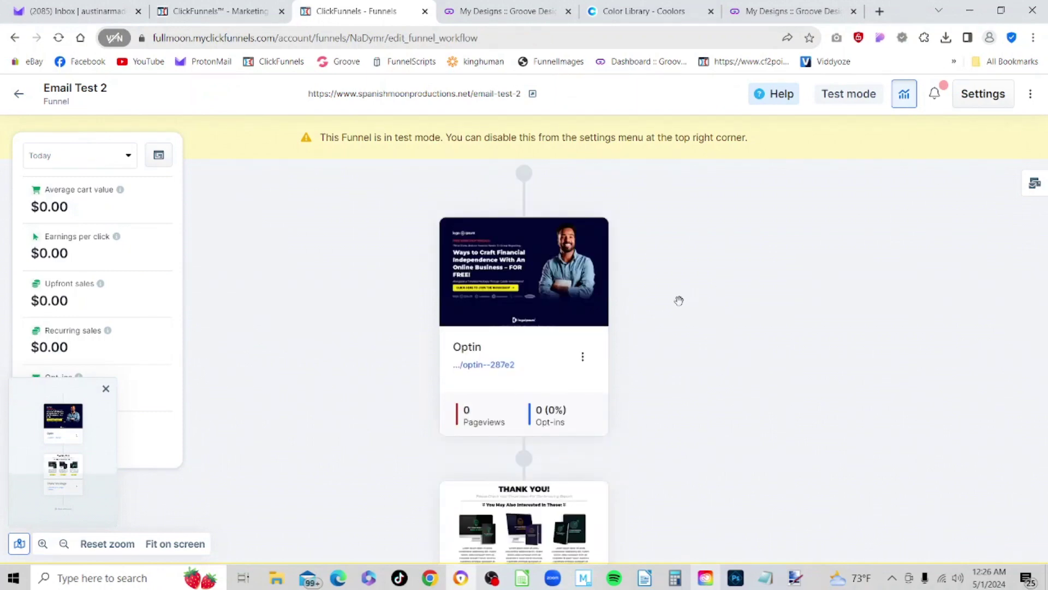
pyautogui.moveTo(517, 302)
pyautogui.click(621, 273)
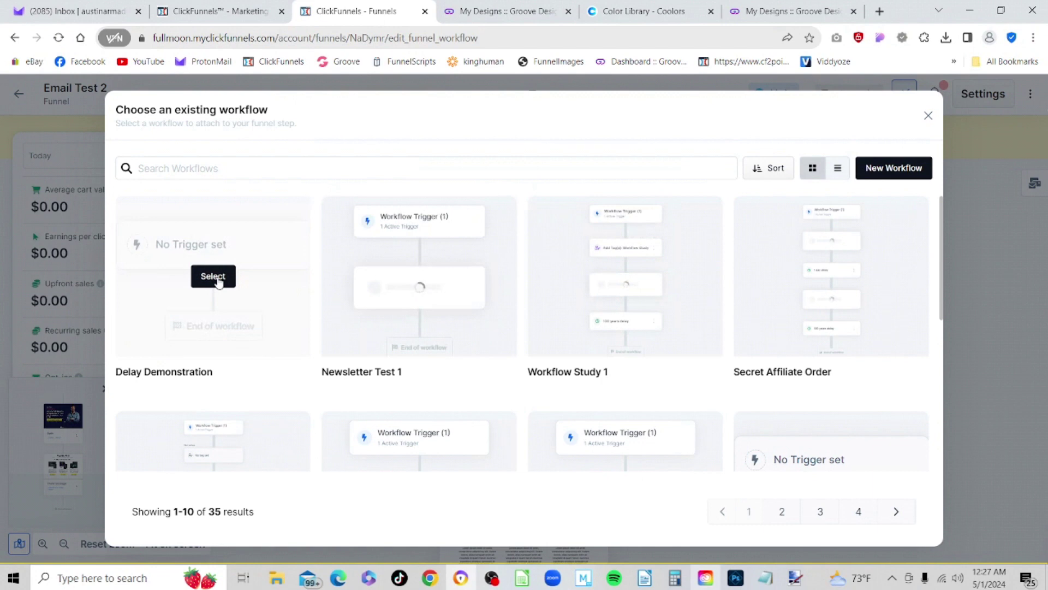
# - Attach Delay Demonstration to the Optin step with Opt-In as the trigger event
pyautogui.click(213, 276)
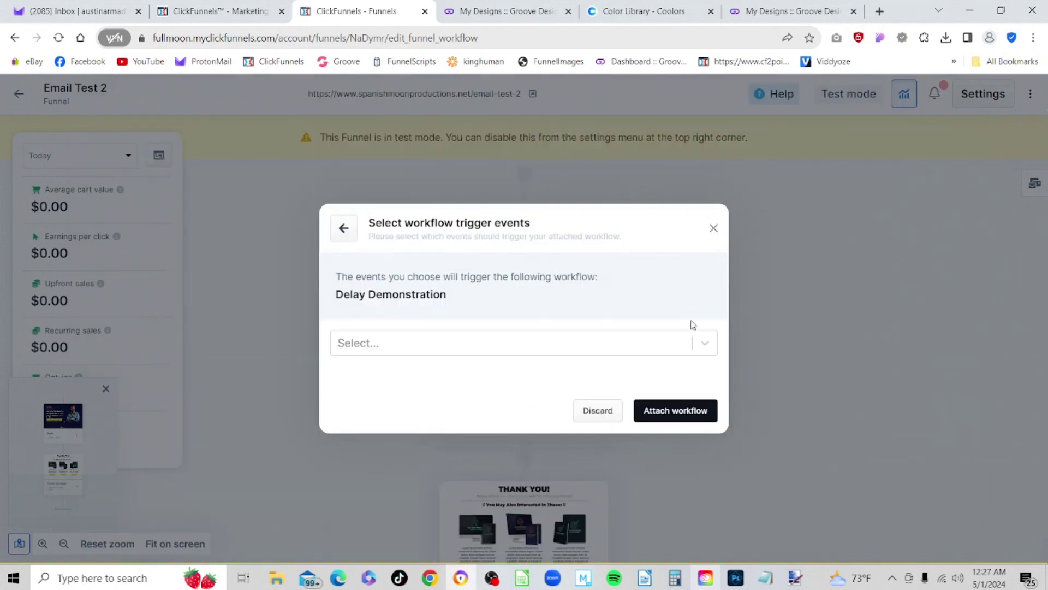
pyautogui.click(699, 343)
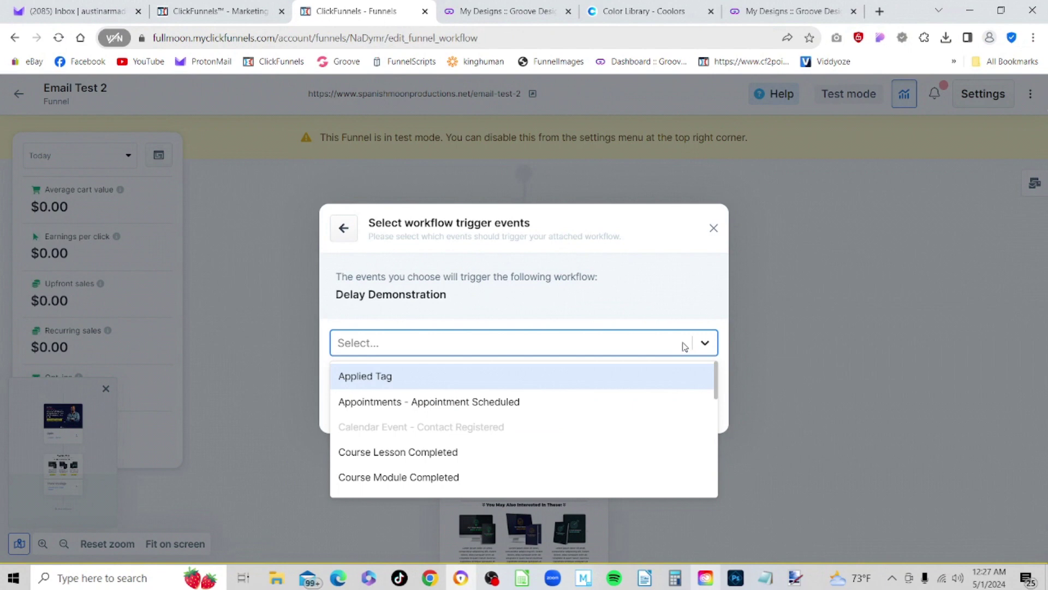
pyautogui.scroll(-5, 518, 407)
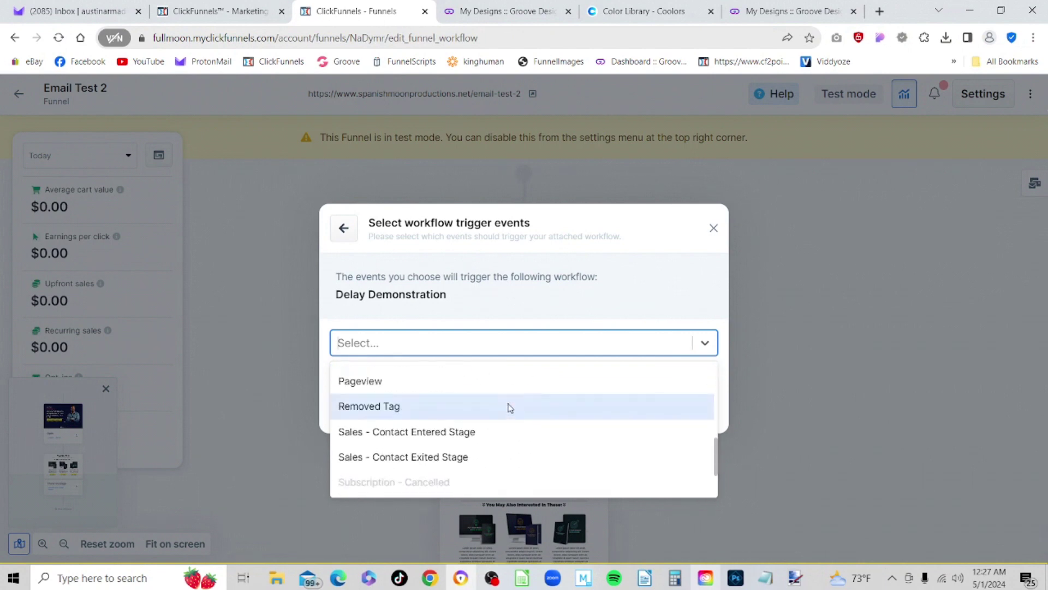
pyautogui.scroll(-2, 509, 408)
pyautogui.scroll(4, 510, 408)
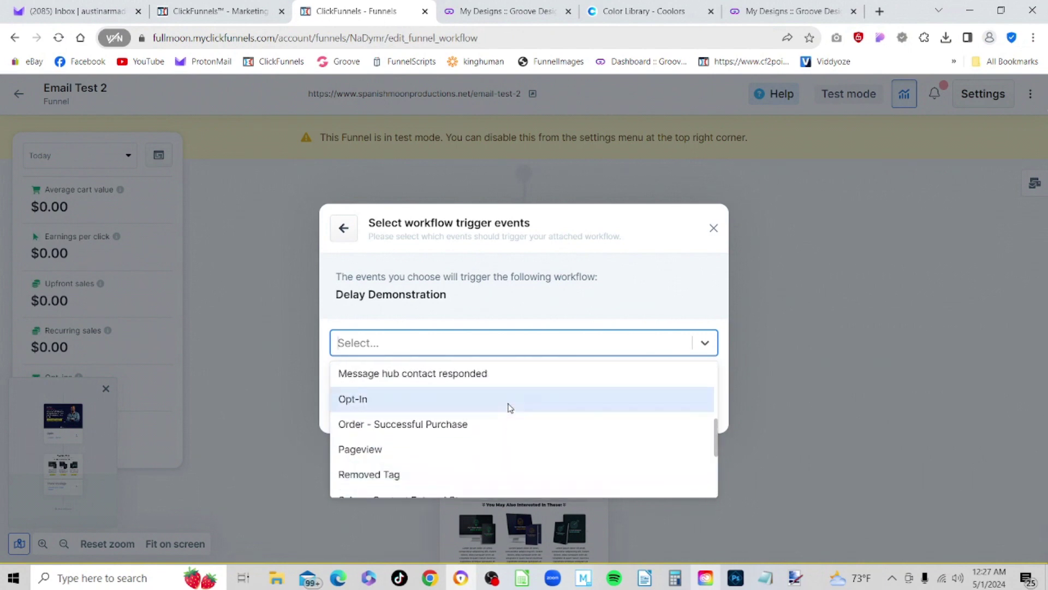
pyautogui.click(483, 401)
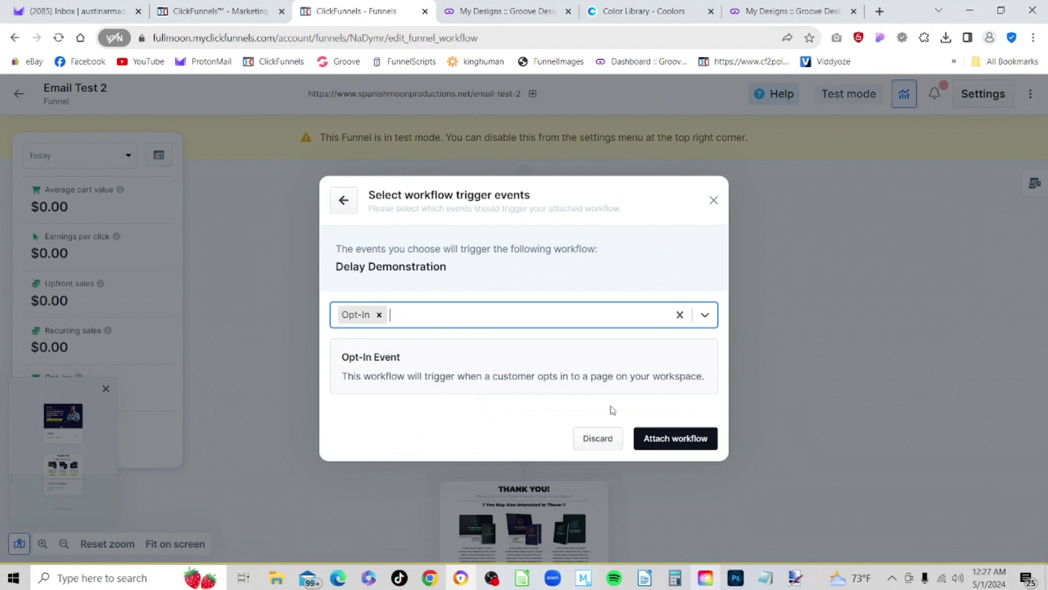
pyautogui.click(675, 438)
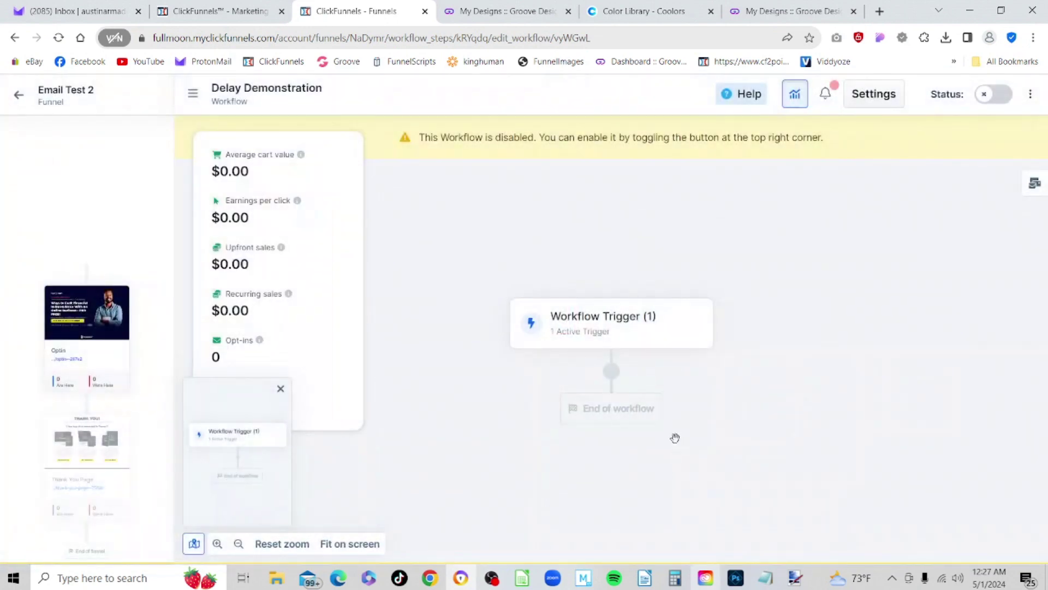
pyautogui.click(639, 336)
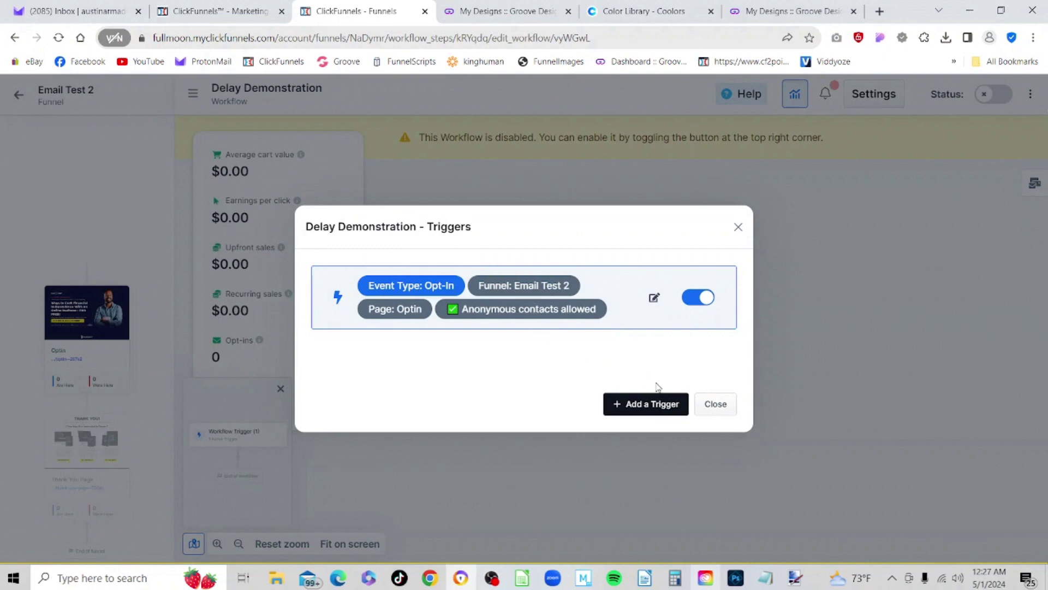
pyautogui.click(714, 404)
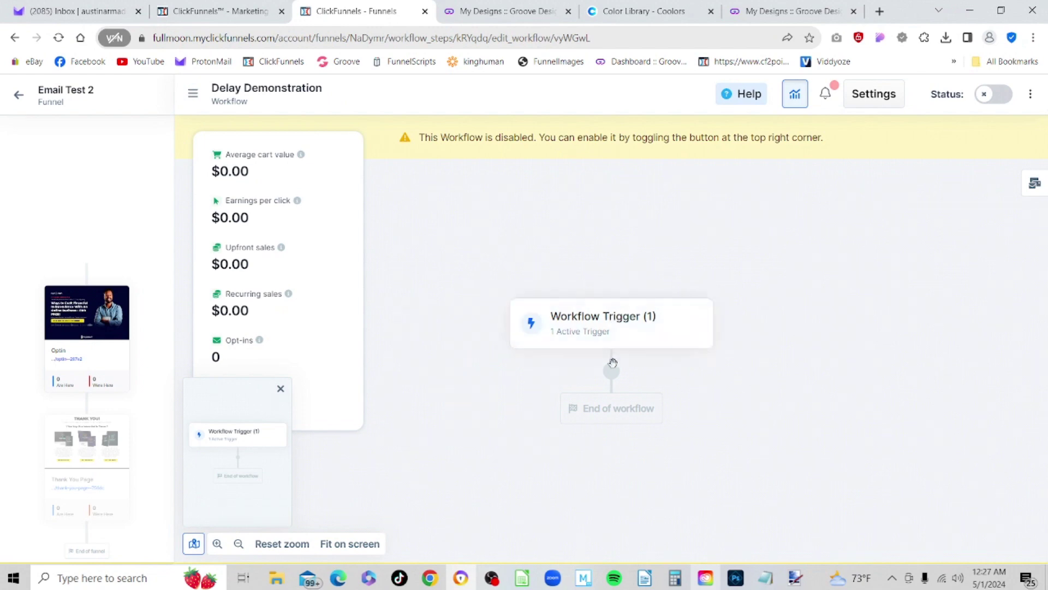
# - Add a Delay step after the trigger with duration 100 and interval years
pyautogui.moveTo(611, 371)
pyautogui.click(612, 373)
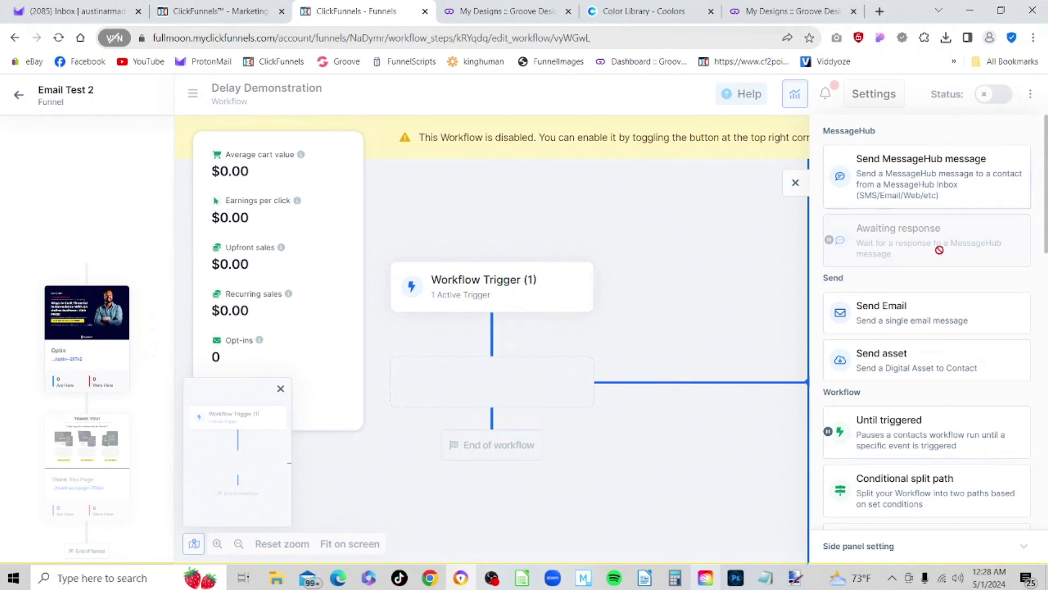
pyautogui.scroll(-5, 919, 331)
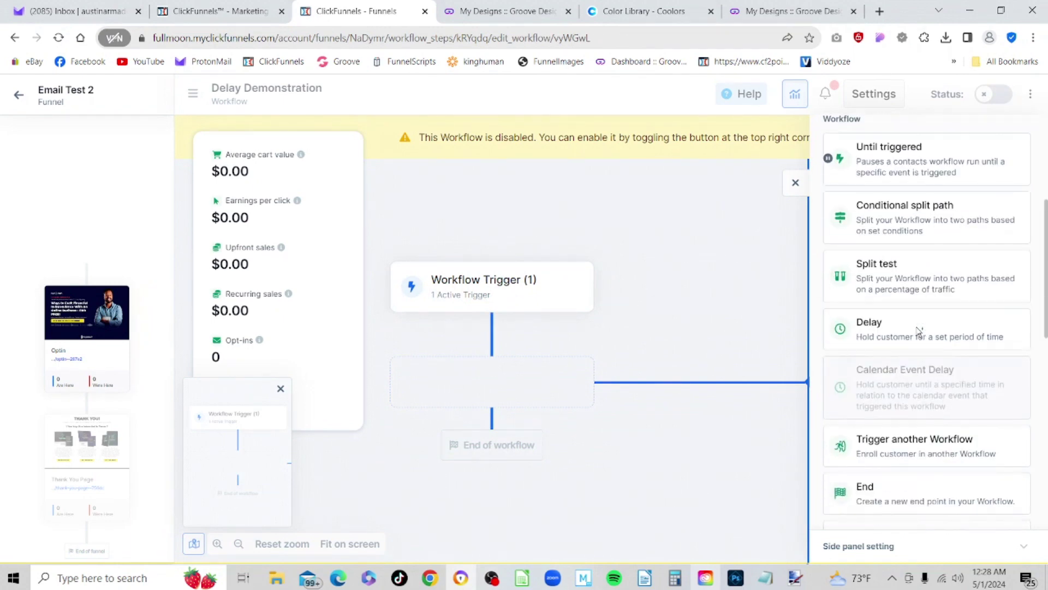
pyautogui.click(908, 336)
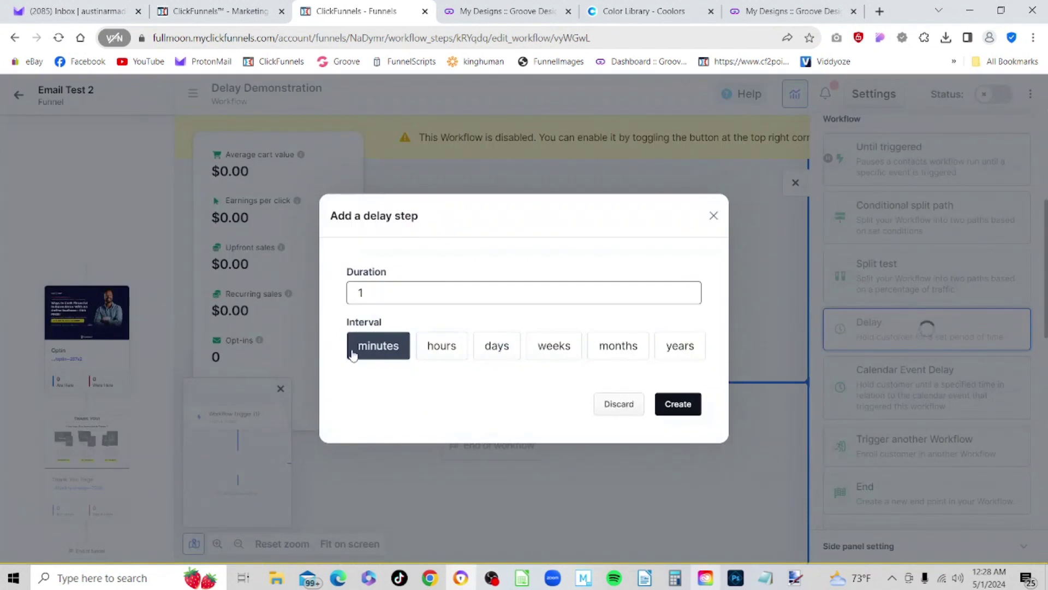
pyautogui.click(466, 300)
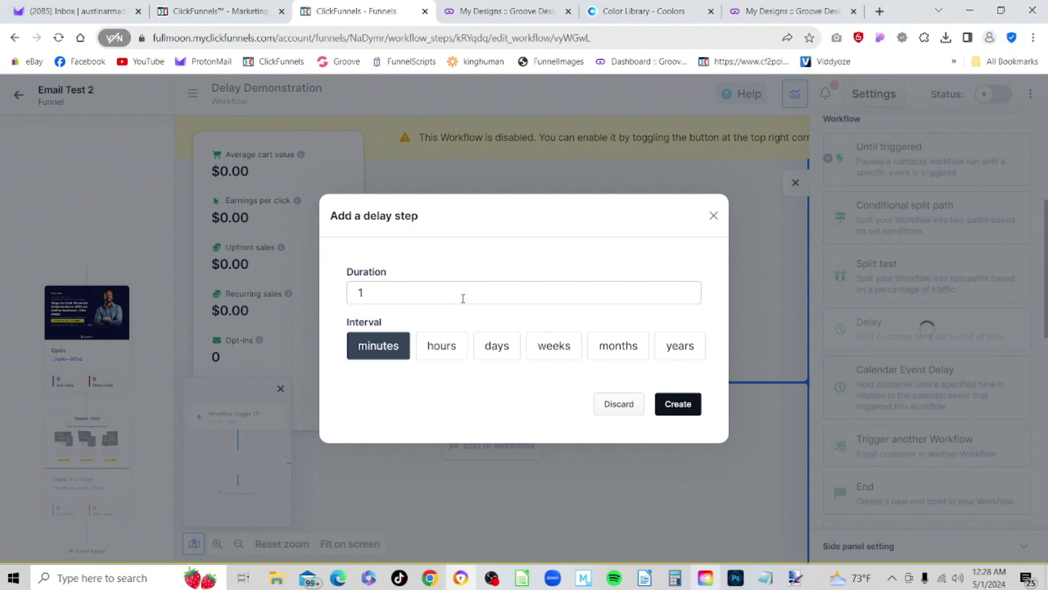
pyautogui.write('00')
pyautogui.click(690, 355)
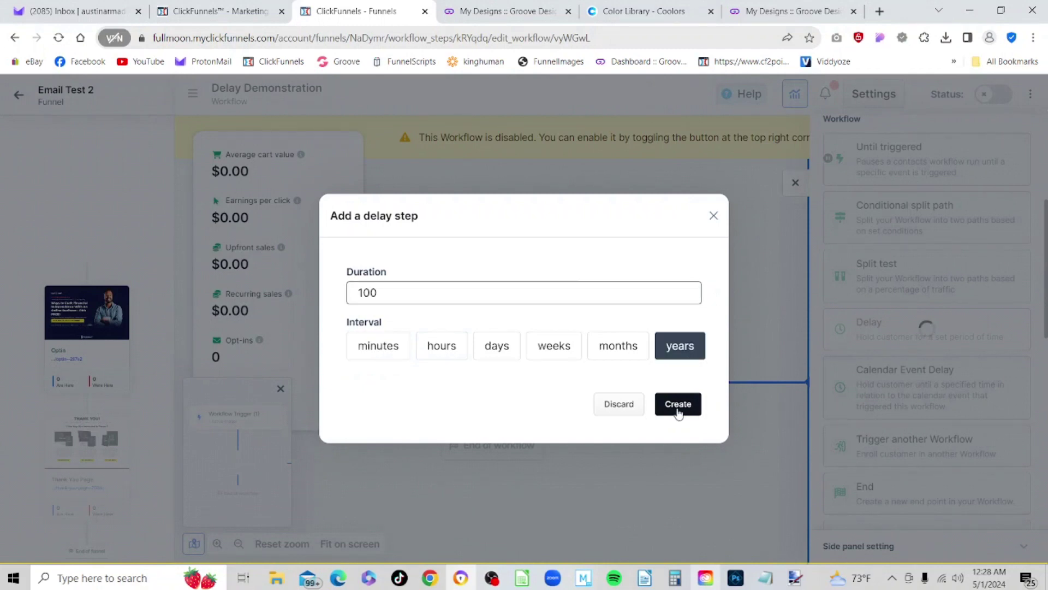
pyautogui.click(678, 407)
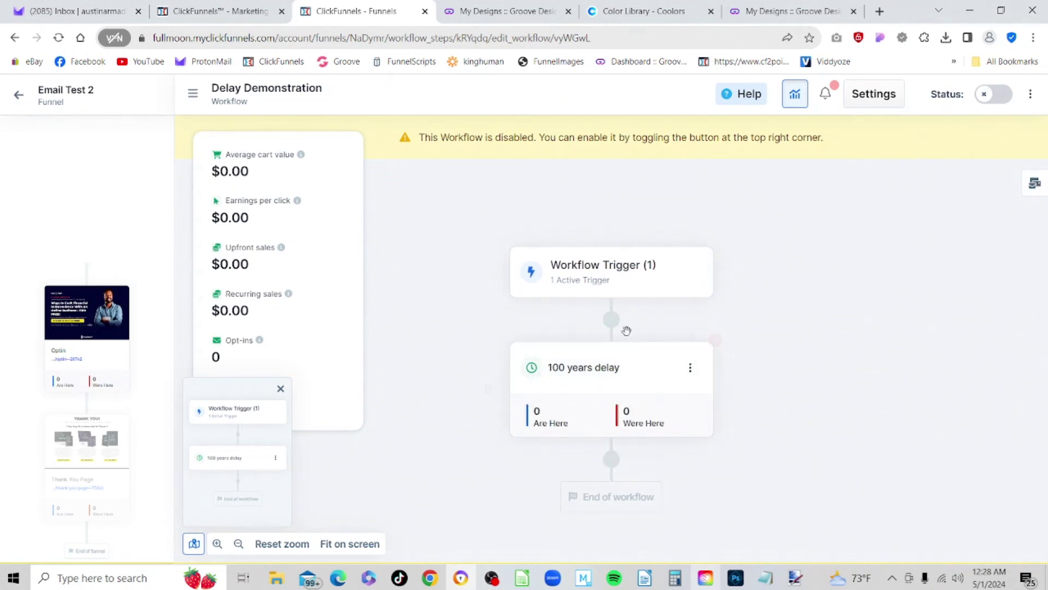
# - Insert a templated Send Email step named 'Delay Test 2' with subject 'Delay Test 2'
pyautogui.moveTo(612, 332)
pyautogui.moveTo(597, 374)
pyautogui.click(612, 320)
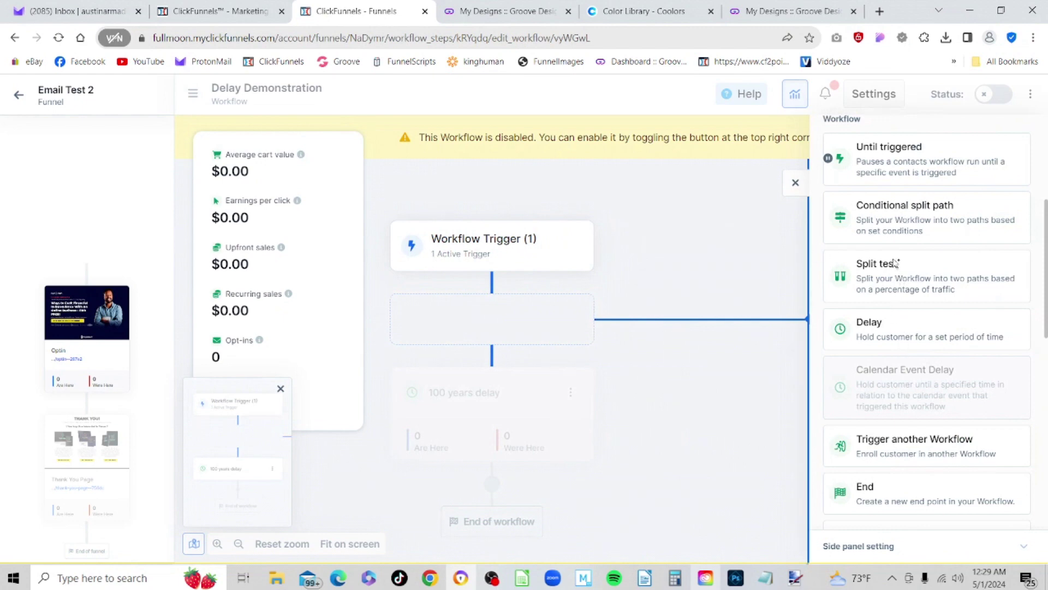
pyautogui.scroll(5, 896, 263)
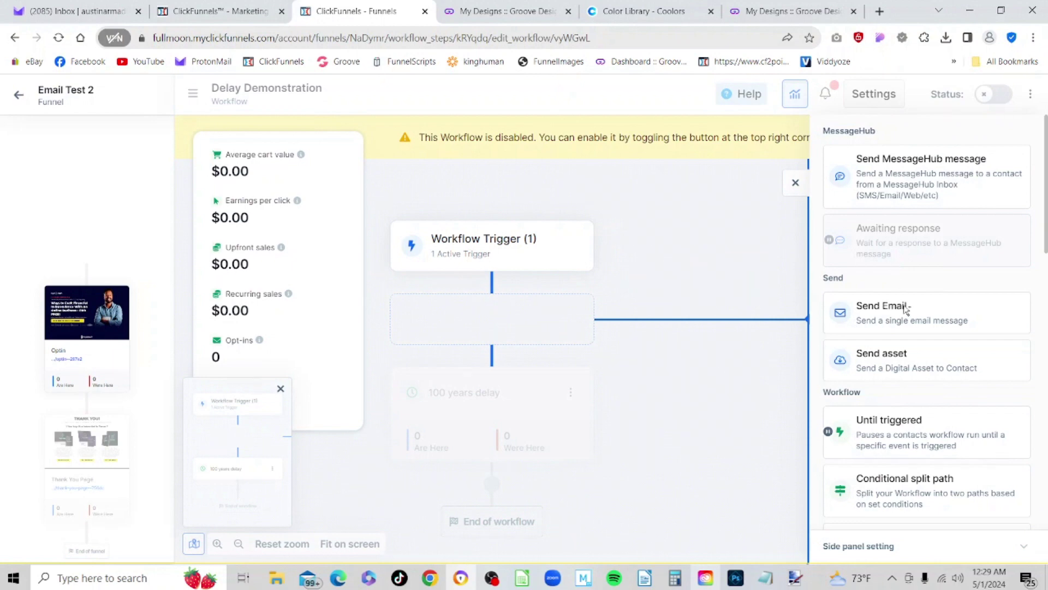
pyautogui.click(896, 322)
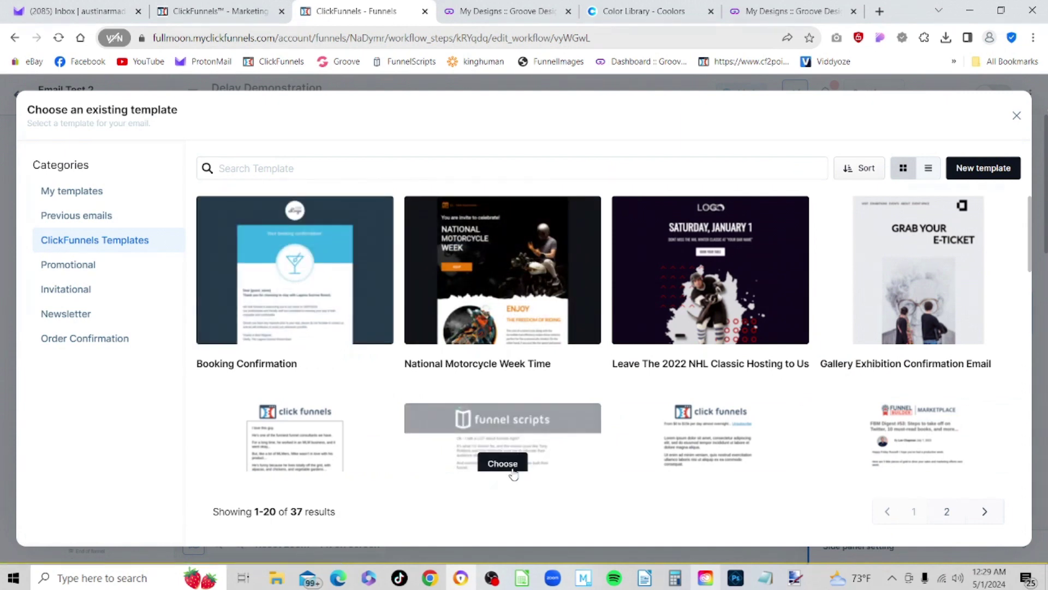
pyautogui.click(513, 465)
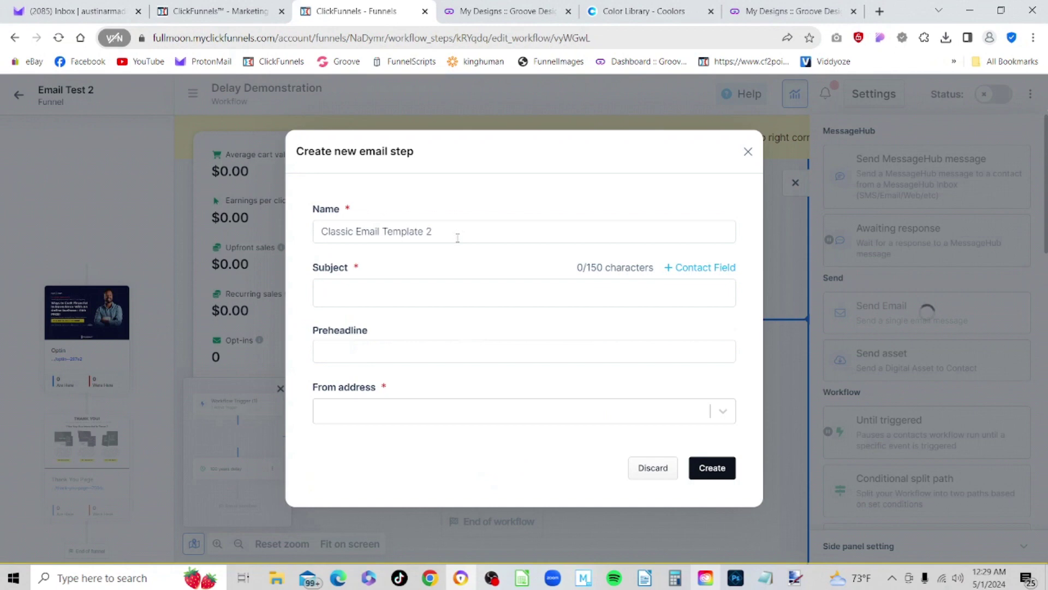
pyautogui.click(433, 231)
pyautogui.press('BackSpace')
pyautogui.press('BackSpace')
pyautogui.press('BackSpace')
pyautogui.press('BackSpace')
pyautogui.press('BackSpace')
pyautogui.press('BackSpace')
pyautogui.press('BackSpace')
pyautogui.press('BackSpace')
pyautogui.press('BackSpace')
pyautogui.press('BackSpace')
pyautogui.press('BackSpace')
pyautogui.press('BackSpace')
pyautogui.press('BackSpace')
pyautogui.press('BackSpace')
pyautogui.press('BackSpace')
pyautogui.press('BackSpace')
pyautogui.press('BackSpace')
pyautogui.press('BackSpace')
pyautogui.press('BackSpace')
pyautogui.press('BackSpace')
pyautogui.press('BackSpace')
pyautogui.press('BackSpace')
pyautogui.press('BackSpace')
pyautogui.press('BackSpace')
pyautogui.write('Delay ')
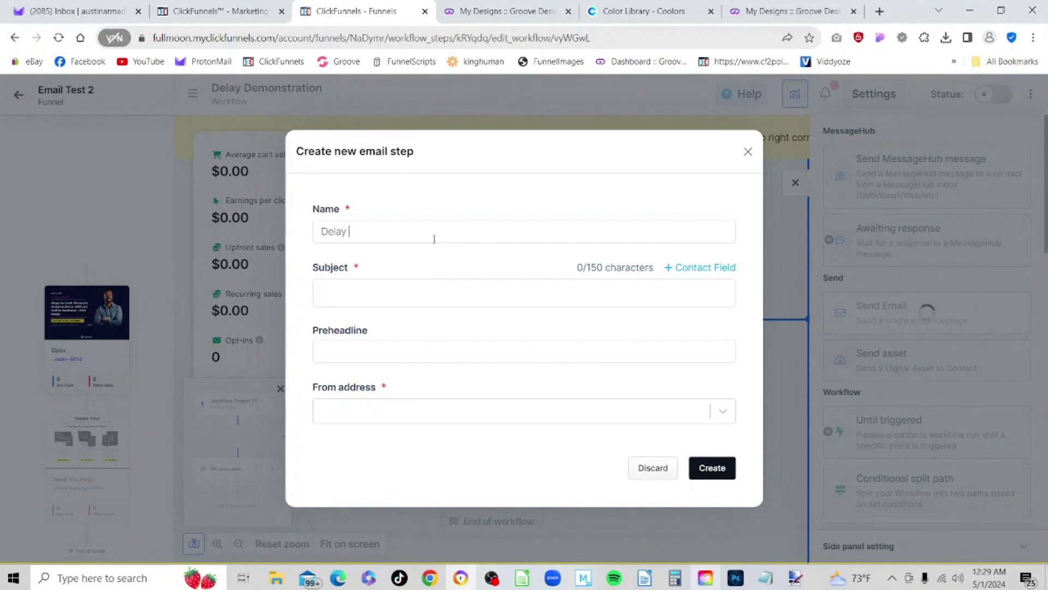
pyautogui.write('Test 2')
pyautogui.click(456, 297)
pyautogui.write('Delay Test ')
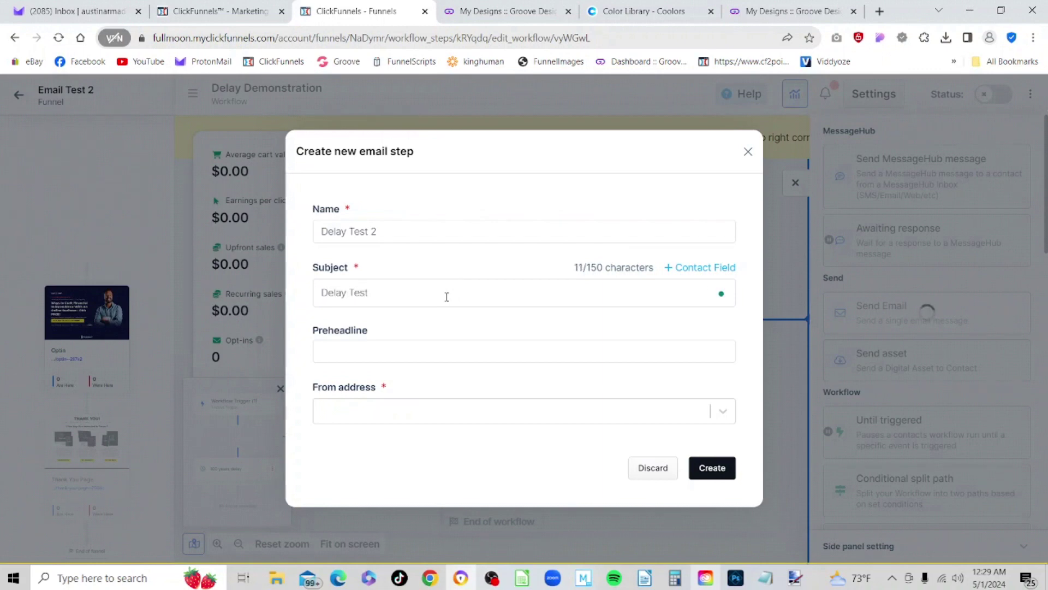
pyautogui.write('2')
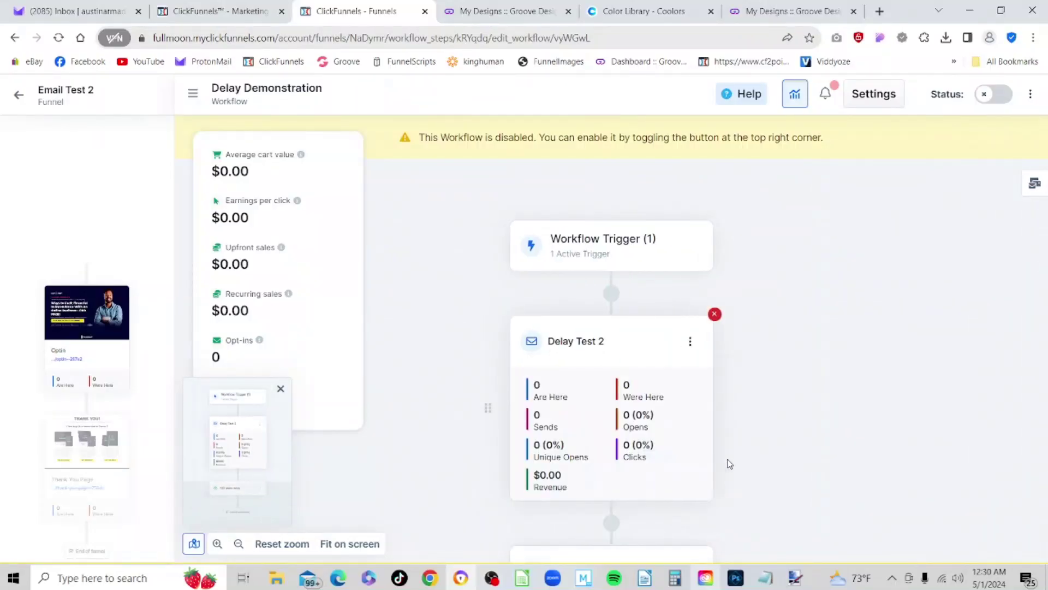
pyautogui.scroll(-1, 798, 342)
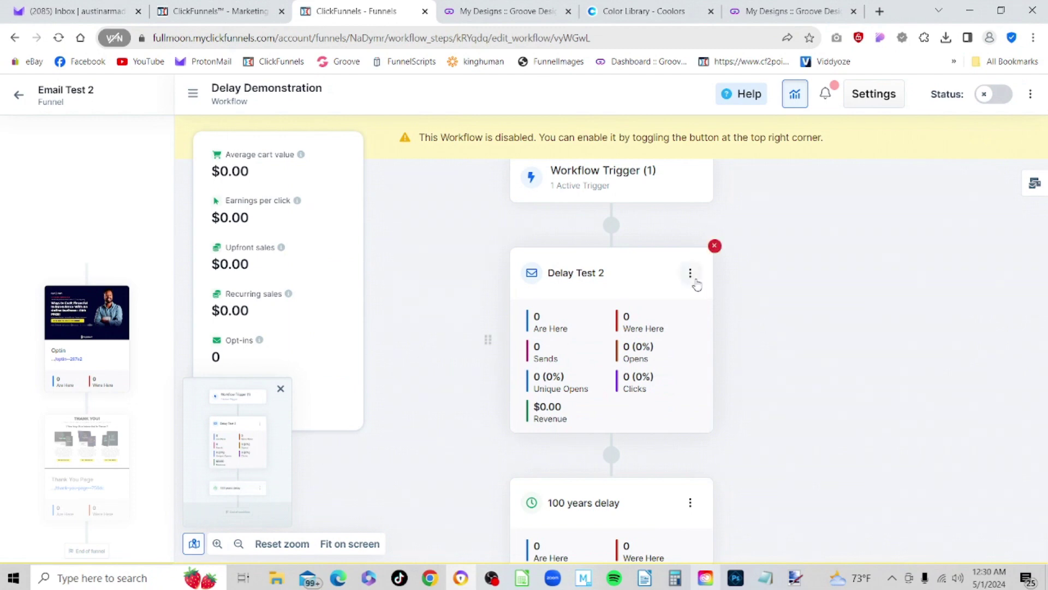
pyautogui.click(690, 274)
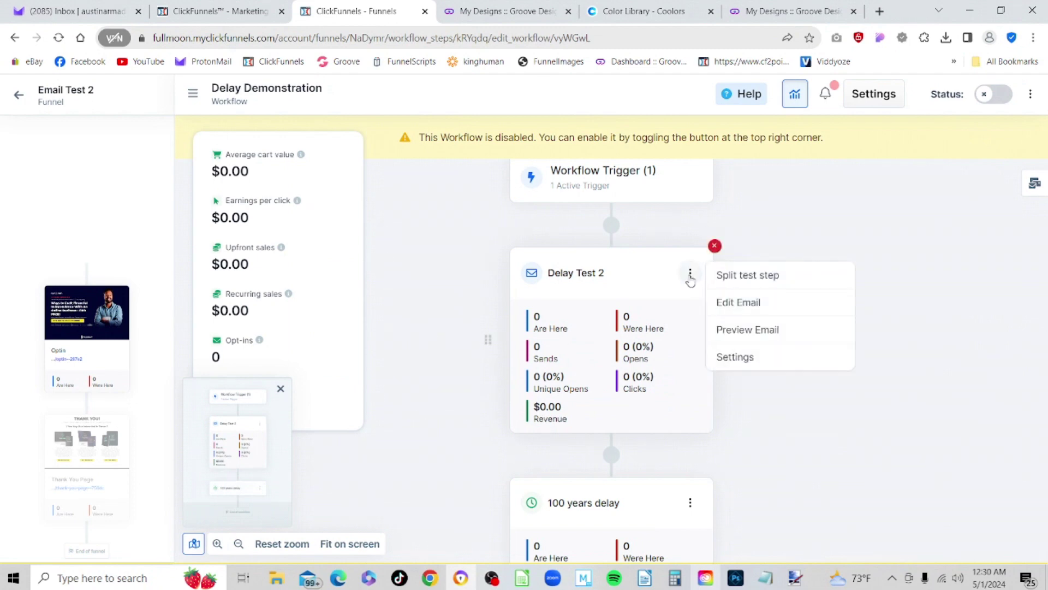
pyautogui.click(731, 329)
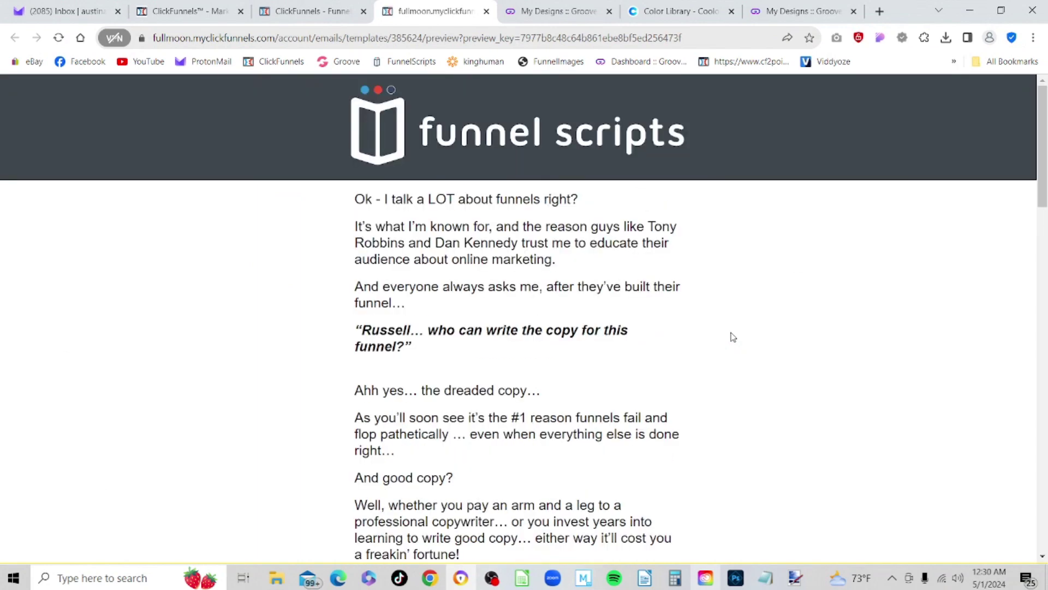
pyautogui.scroll(-10, 765, 350)
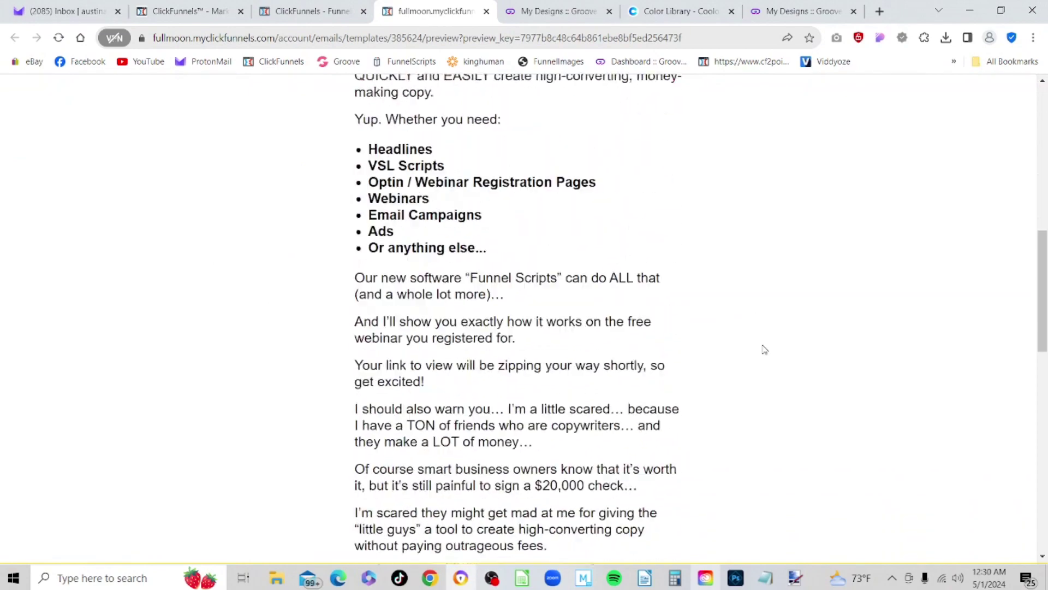
pyautogui.scroll(-1, 764, 350)
pyautogui.scroll(11, 764, 350)
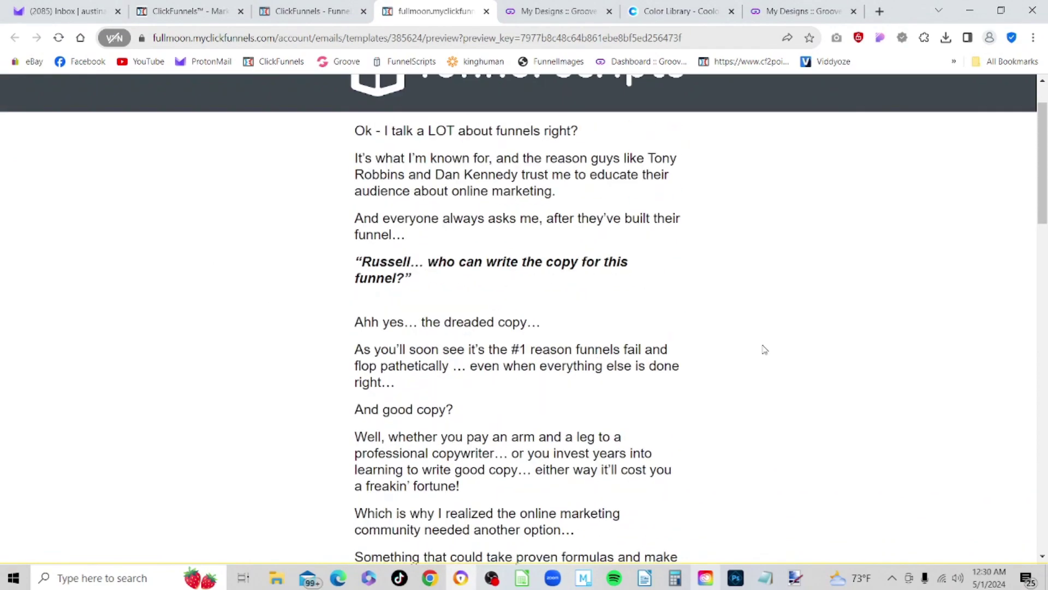
pyautogui.scroll(-20, 765, 349)
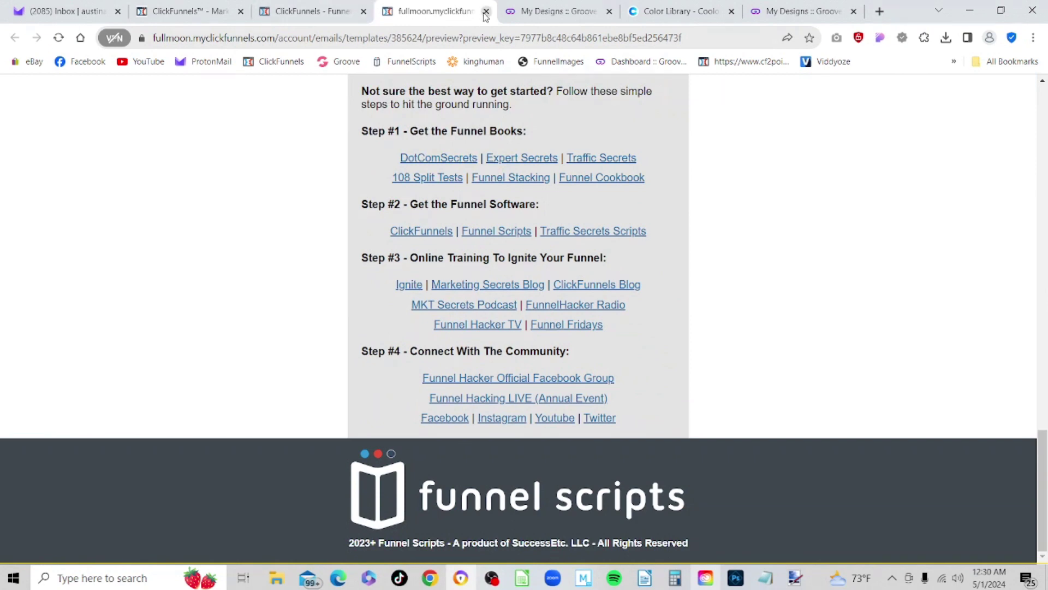
pyautogui.click(485, 12)
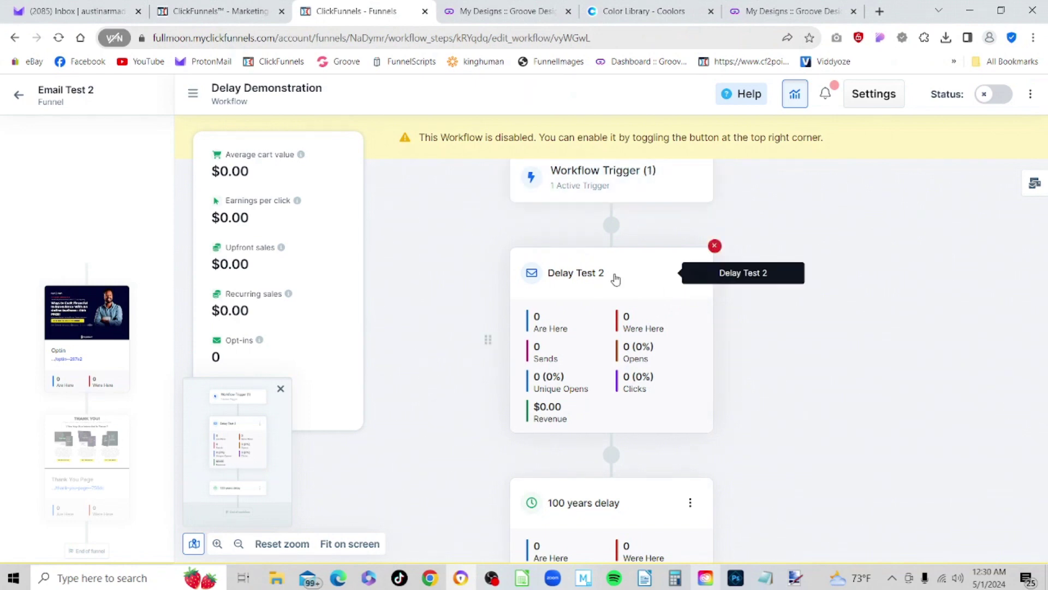
# - Scroll the workflow canvas to review the trigger, Delay Test 2 and 100 years delay
pyautogui.scroll(-2, 808, 367)
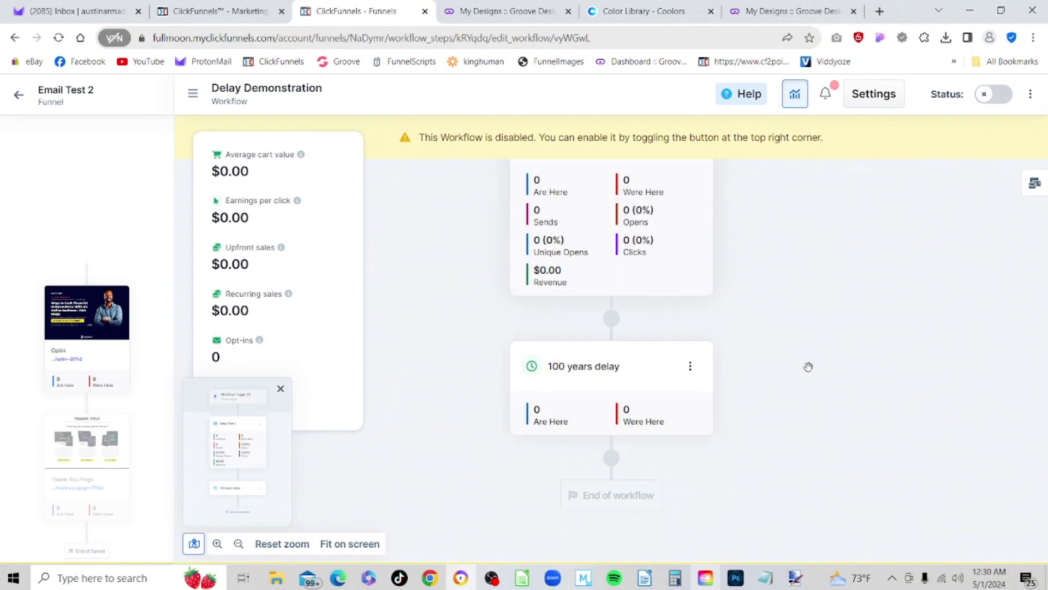
pyautogui.scroll(1, 808, 367)
pyautogui.scroll(1, 808, 367)
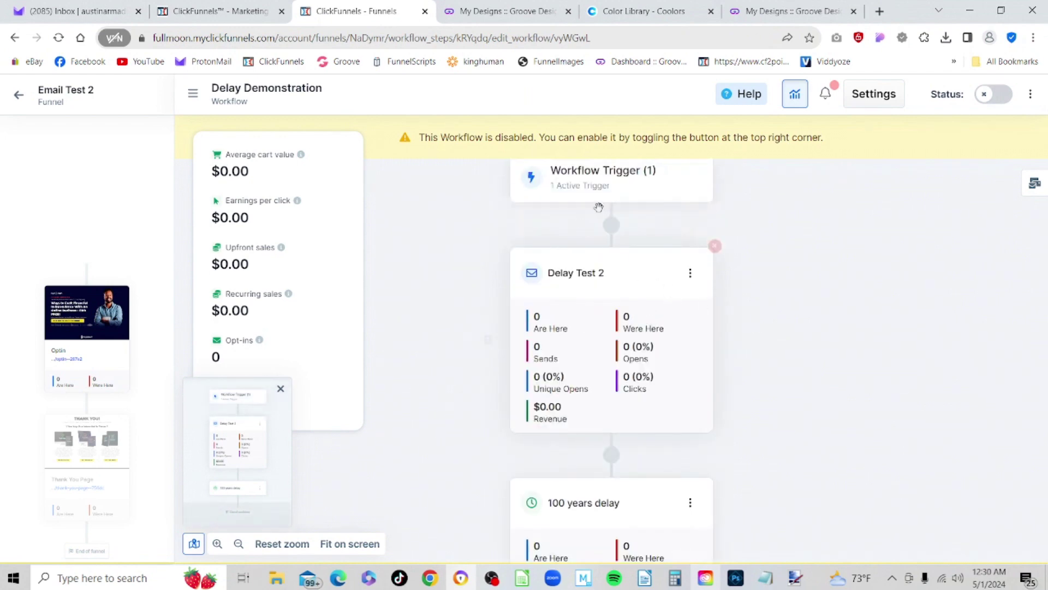
pyautogui.scroll(1, 824, 230)
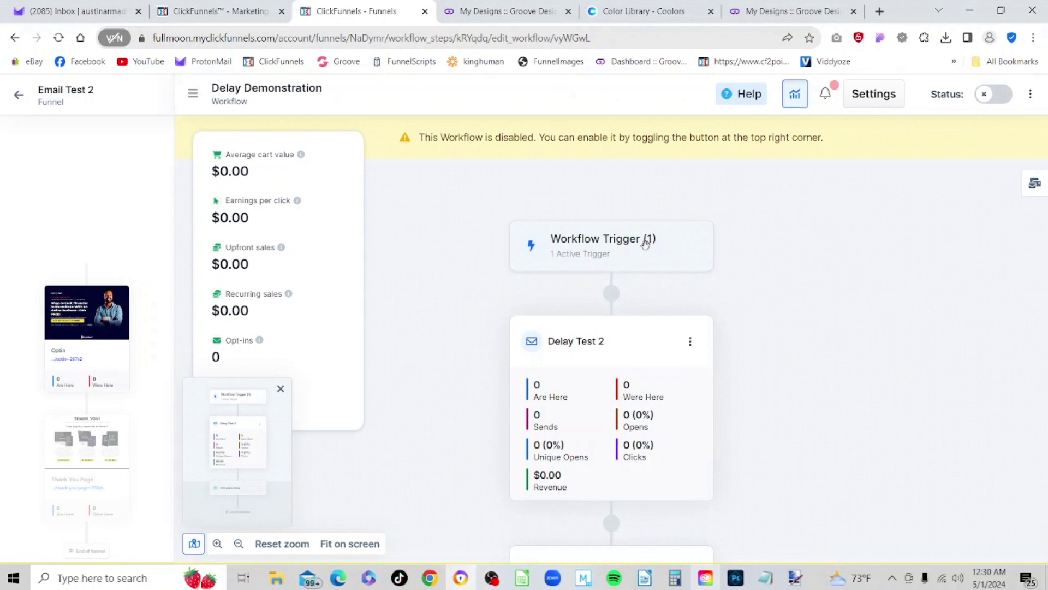
pyautogui.scroll(-1, 818, 249)
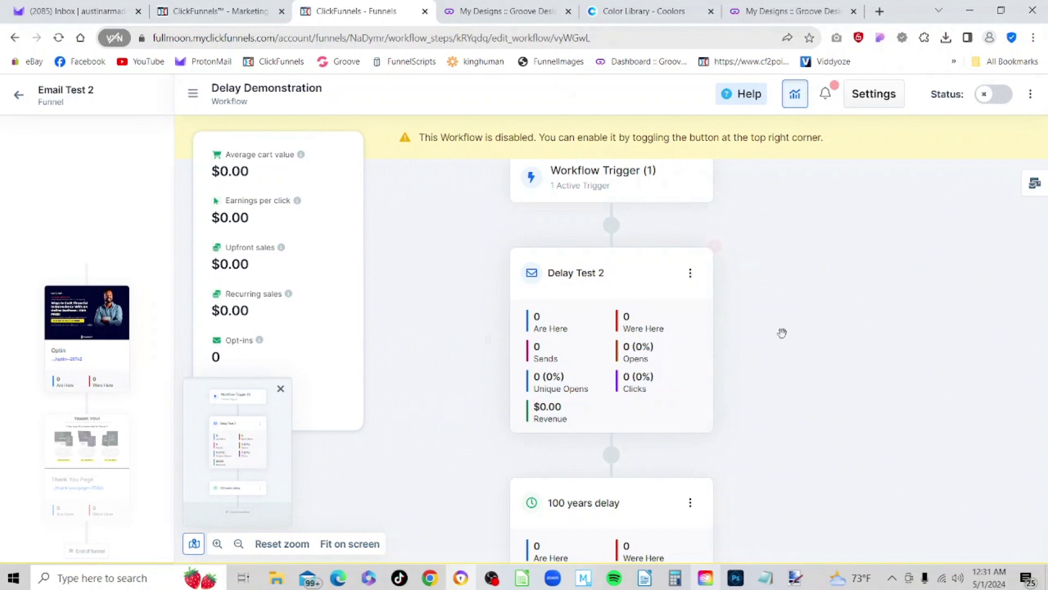
pyautogui.scroll(-1, 783, 333)
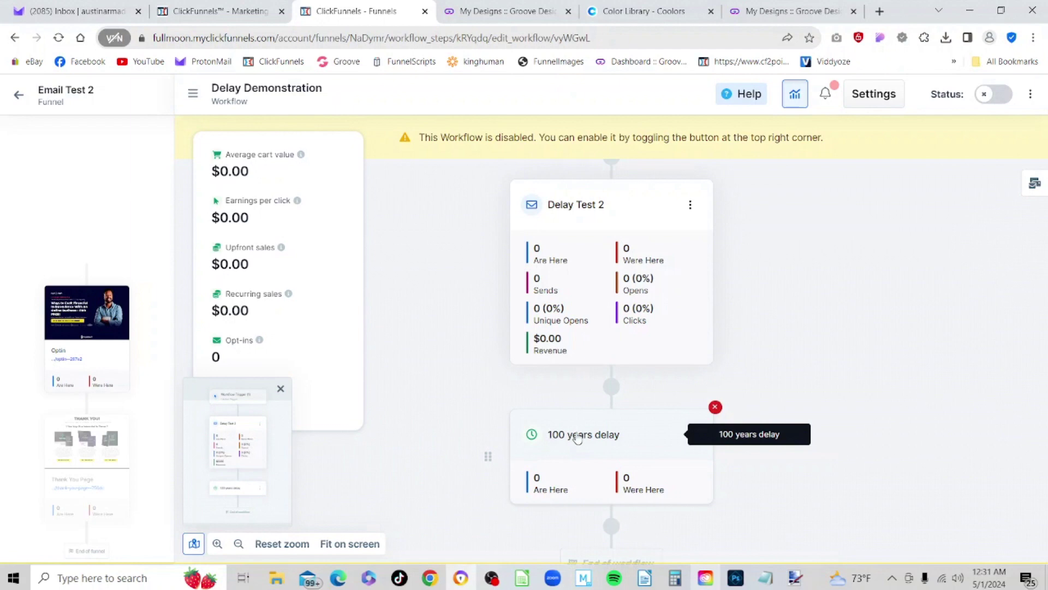
pyautogui.scroll(-2, 790, 348)
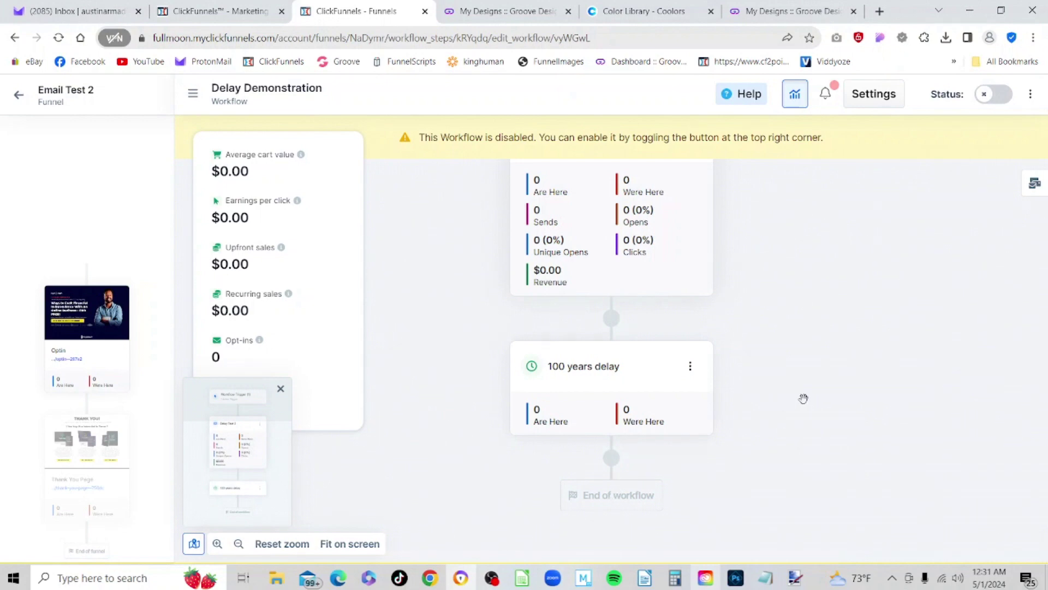
pyautogui.scroll(1, 803, 398)
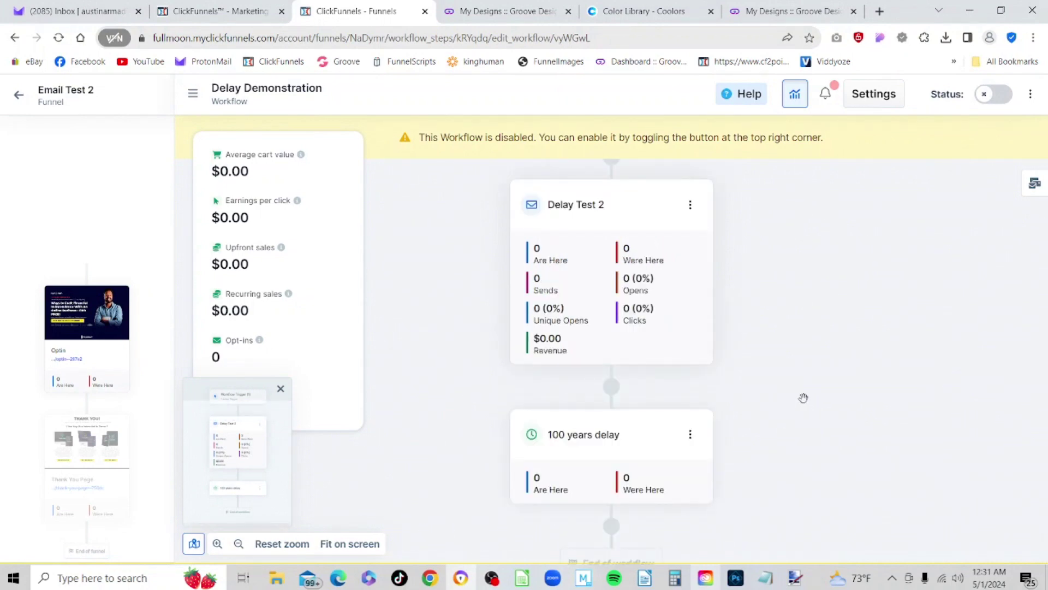
pyautogui.scroll(1, 803, 398)
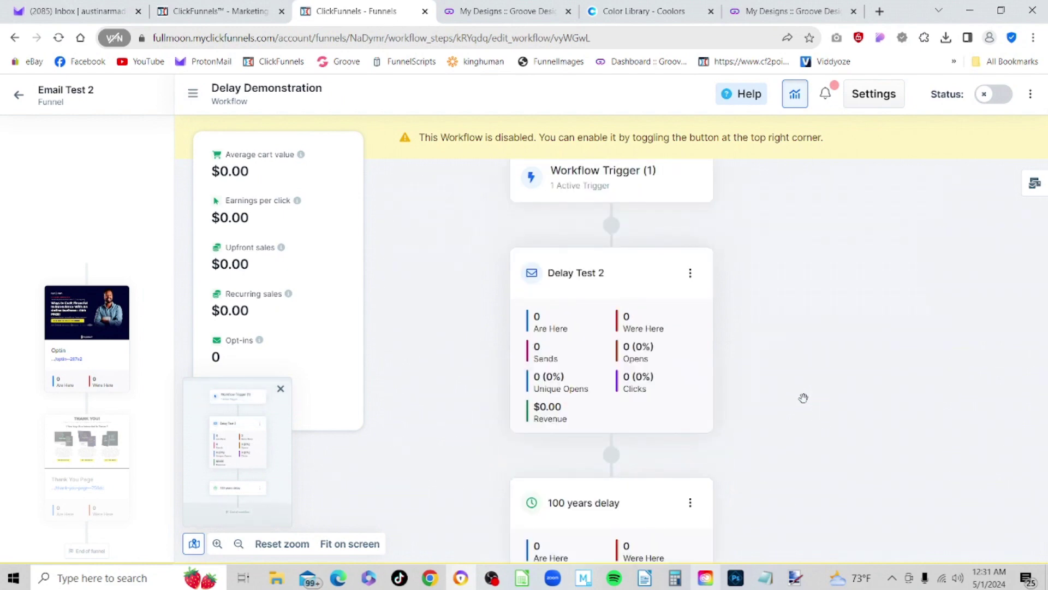
pyautogui.scroll(1, 728, 357)
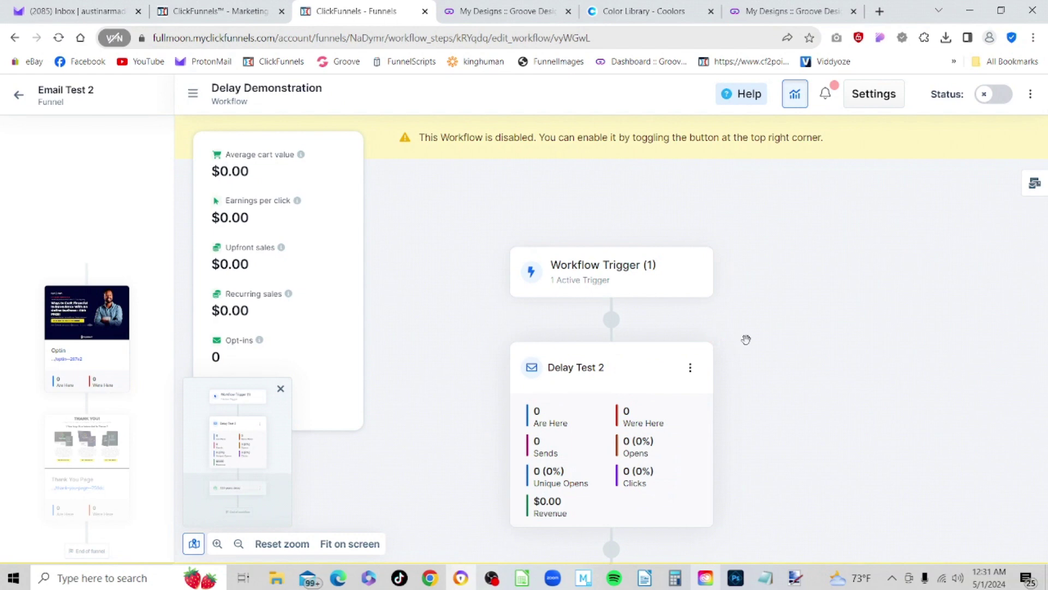
pyautogui.scroll(-2, 731, 349)
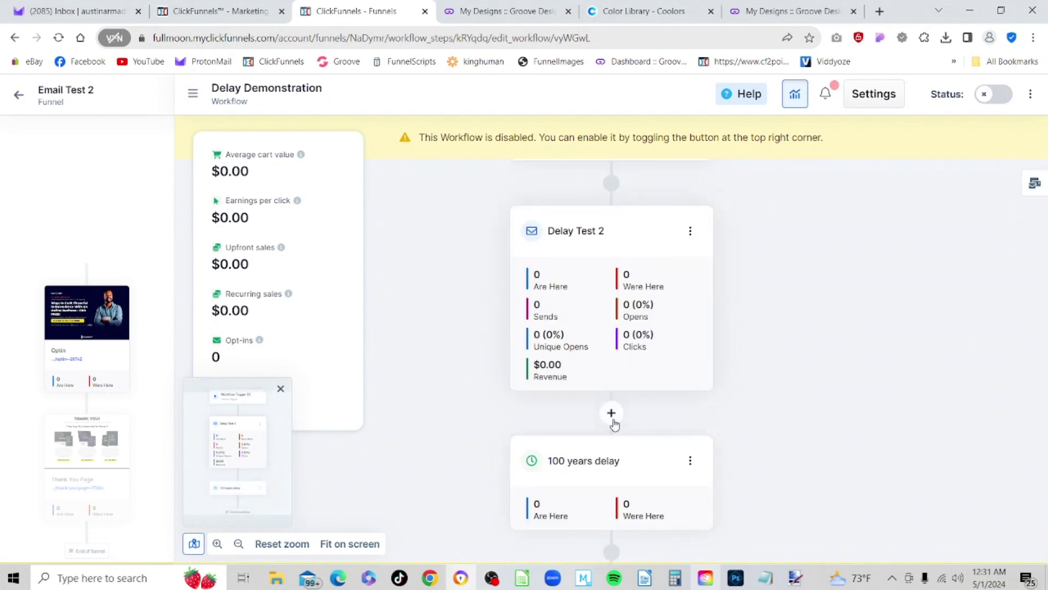
# - Insert a templated Send Email step named 'Delay Test 3' with subject 'Delay Test 3'
pyautogui.click(612, 415)
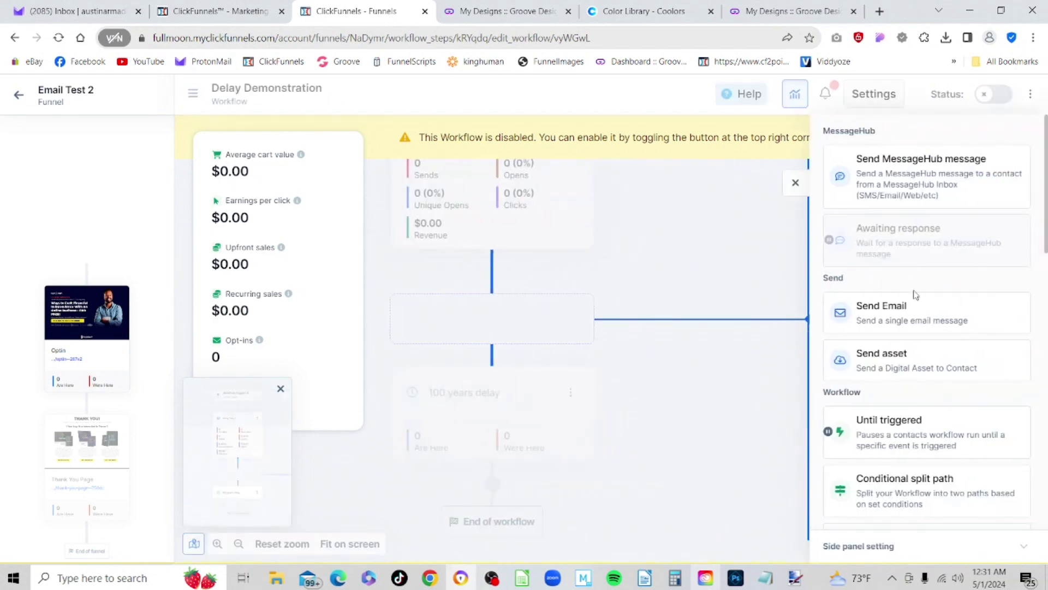
pyautogui.click(905, 316)
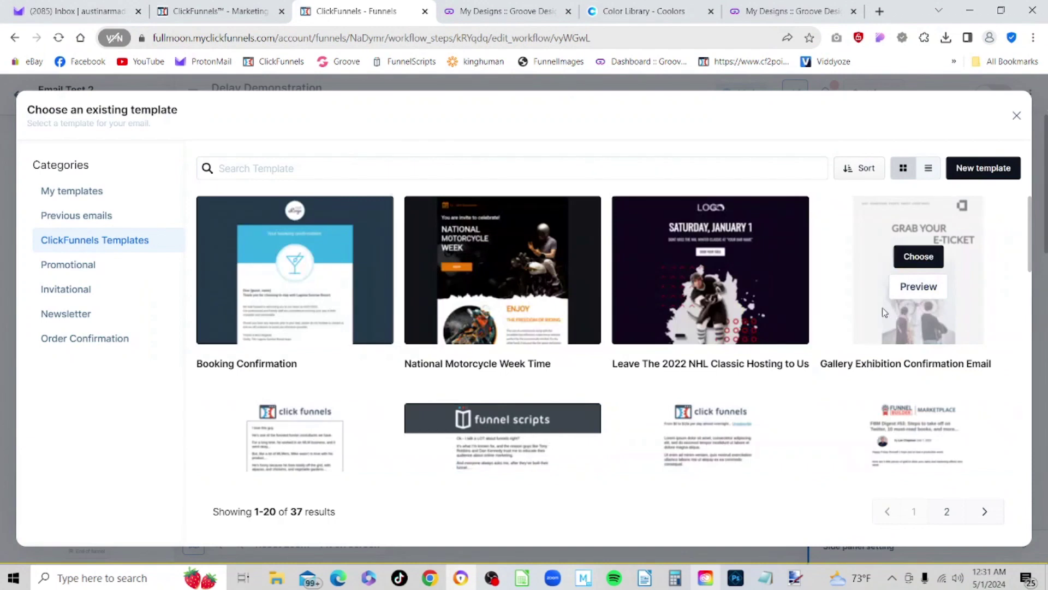
pyautogui.click(709, 464)
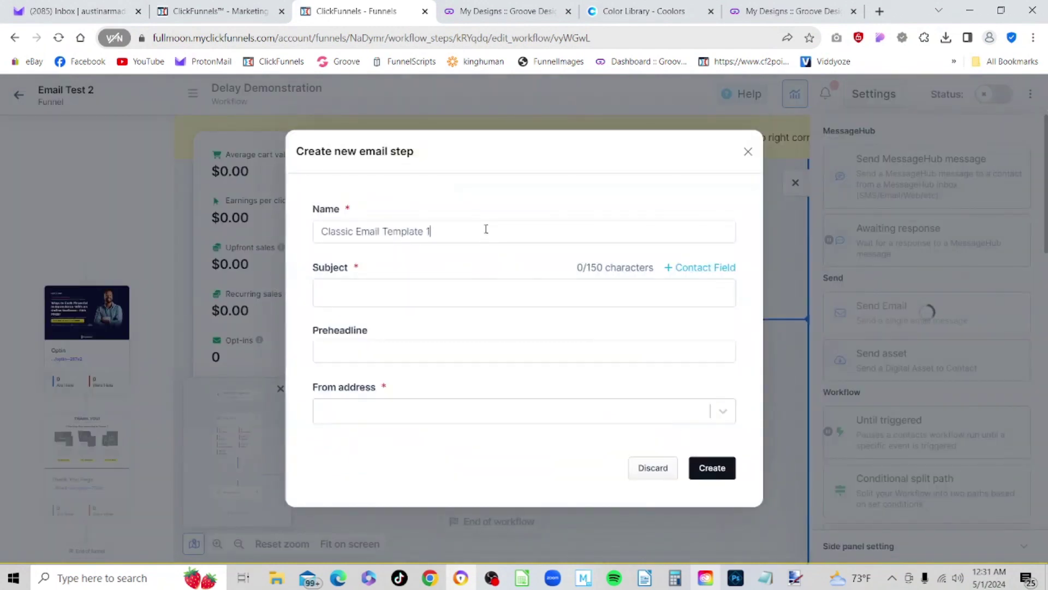
pyautogui.press('BackSpace')
pyautogui.press('BackSpace')
pyautogui.press('BackSpace')
pyautogui.press('BackSpace')
pyautogui.press('BackSpace')
pyautogui.press('BackSpace')
pyautogui.press('BackSpace')
pyautogui.press('BackSpace')
pyautogui.press('BackSpace')
pyautogui.press('BackSpace')
pyautogui.press('BackSpace')
pyautogui.press('BackSpace')
pyautogui.press('BackSpace')
pyautogui.press('BackSpace')
pyautogui.press('BackSpace')
pyautogui.press('BackSpace')
pyautogui.press('BackSpace')
pyautogui.press('BackSpace')
pyautogui.press('BackSpace')
pyautogui.press('BackSpace')
pyautogui.write('Delay Test 3')
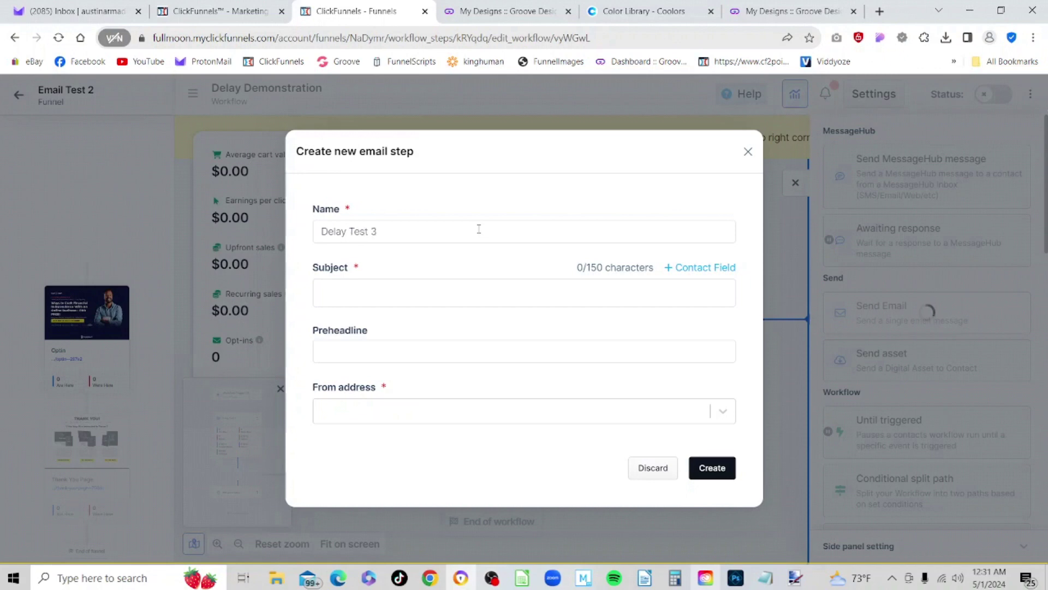
pyautogui.click(451, 293)
pyautogui.write('Delay Test 3')
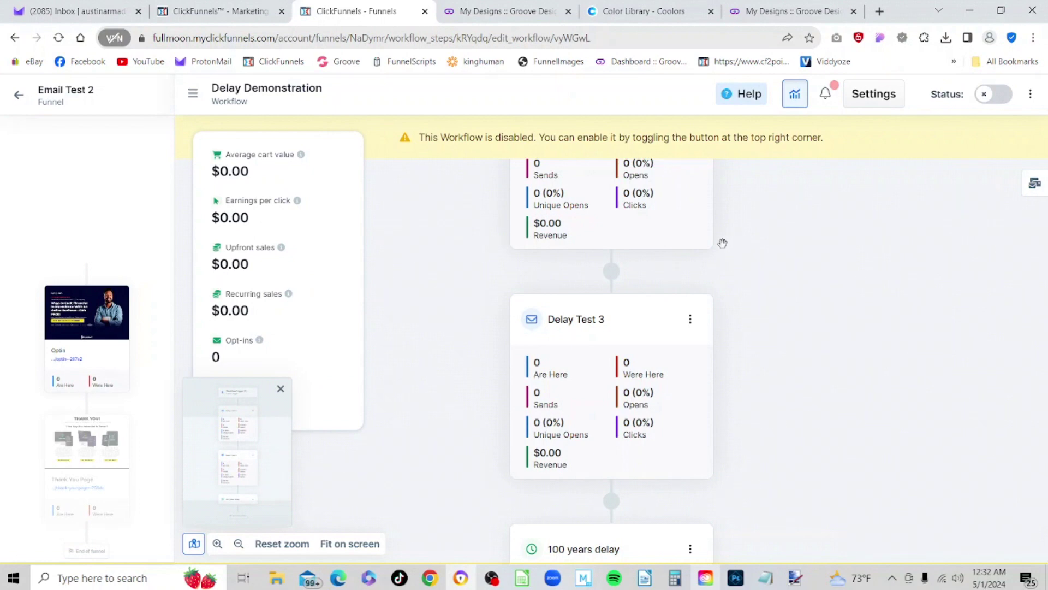
pyautogui.moveTo(612, 278)
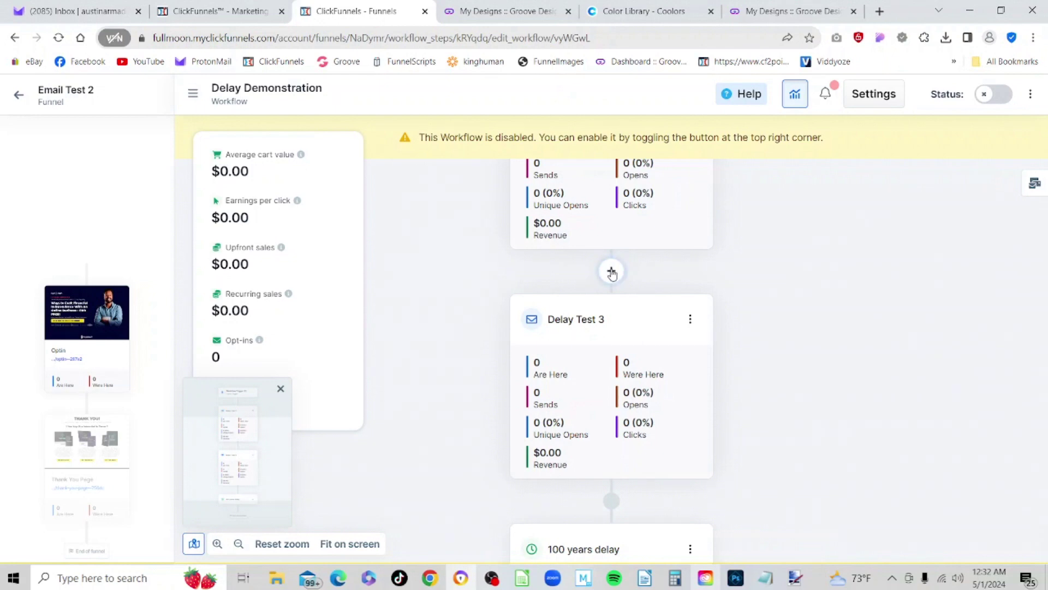
# - Add a Delay step of duration 1, interval days, after the Delay Test 2 email
pyautogui.click(612, 272)
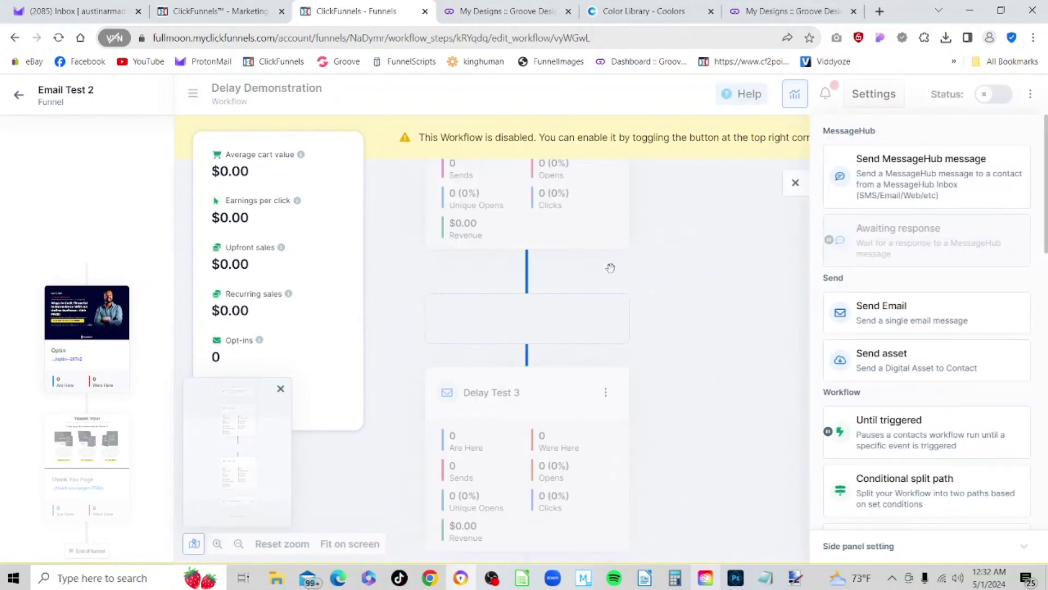
pyautogui.scroll(-6, 877, 287)
pyautogui.click(879, 273)
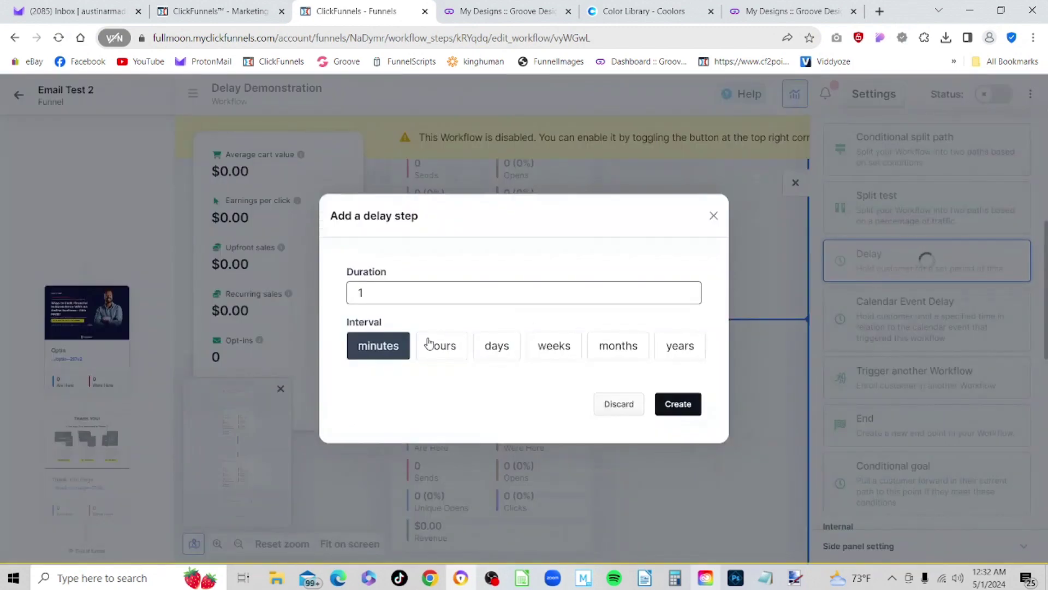
pyautogui.click(505, 348)
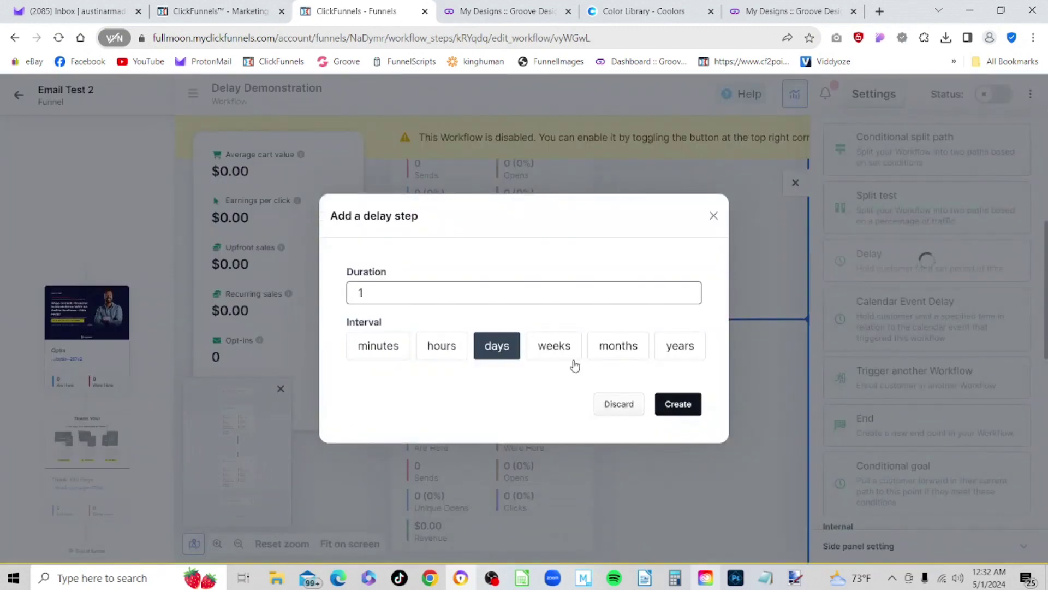
pyautogui.click(681, 407)
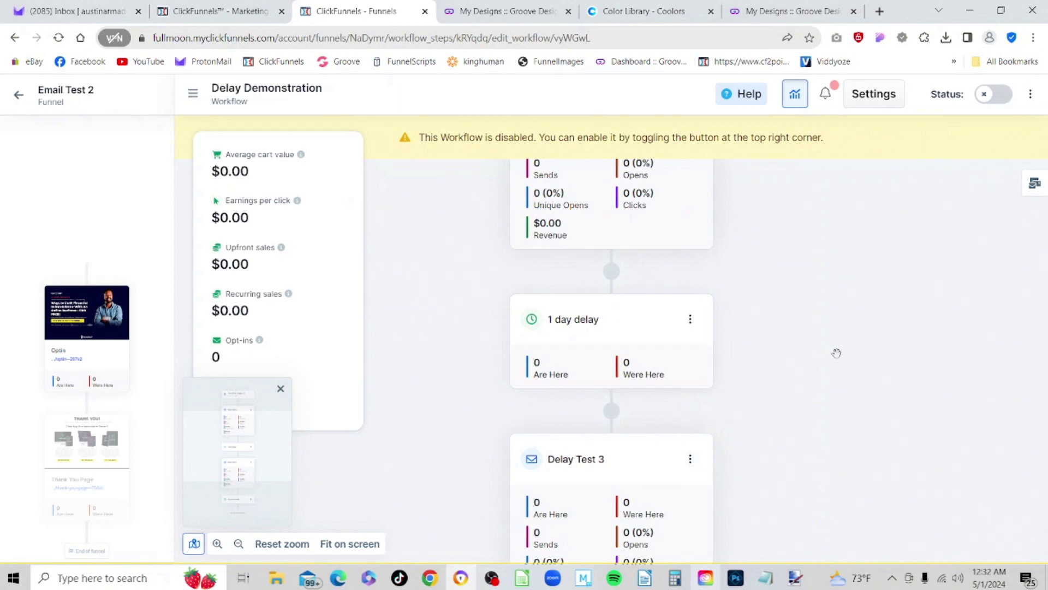
pyautogui.scroll(3, 836, 354)
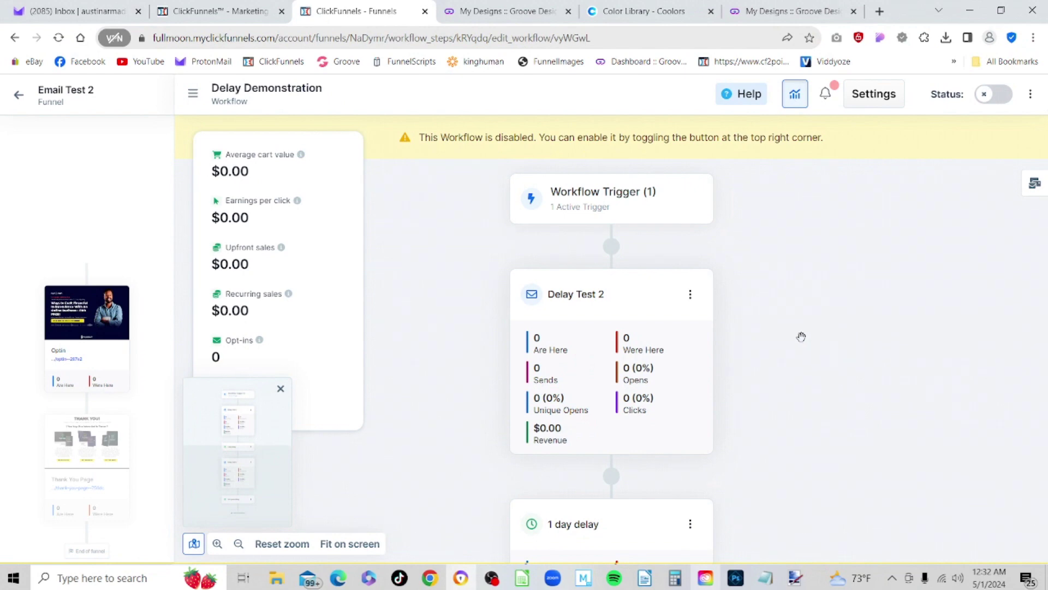
# - Insert a tag-contact step after the trigger that applies the Workflow Study tag
pyautogui.moveTo(611, 248)
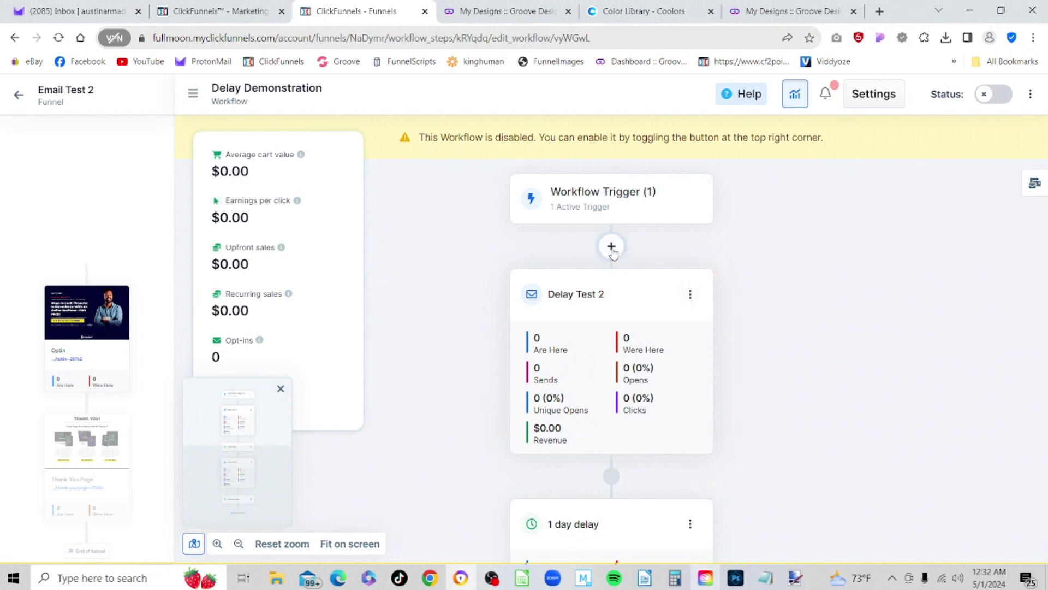
pyautogui.click(611, 247)
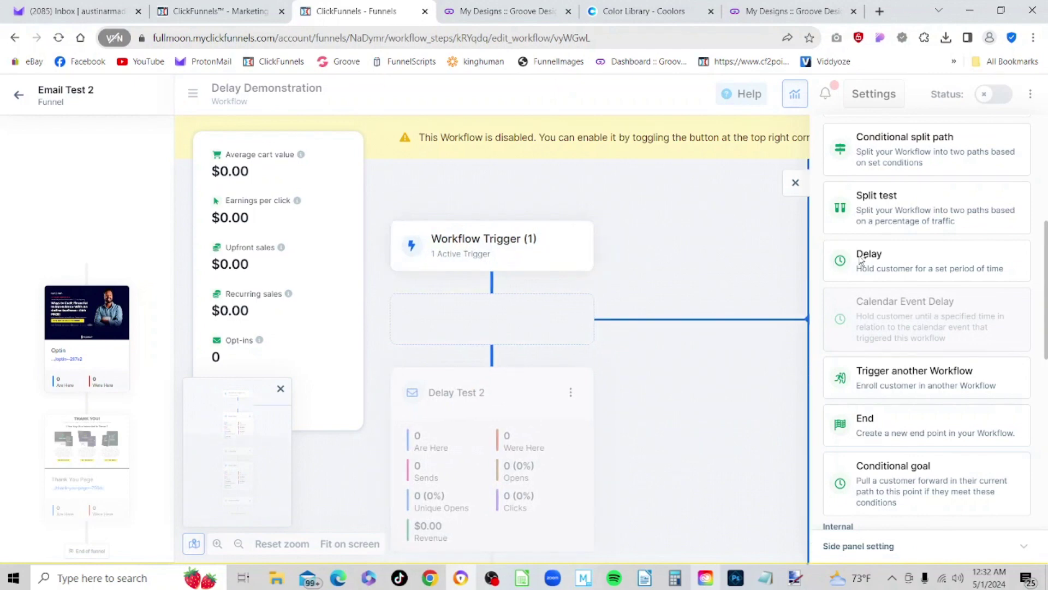
pyautogui.scroll(-6, 874, 259)
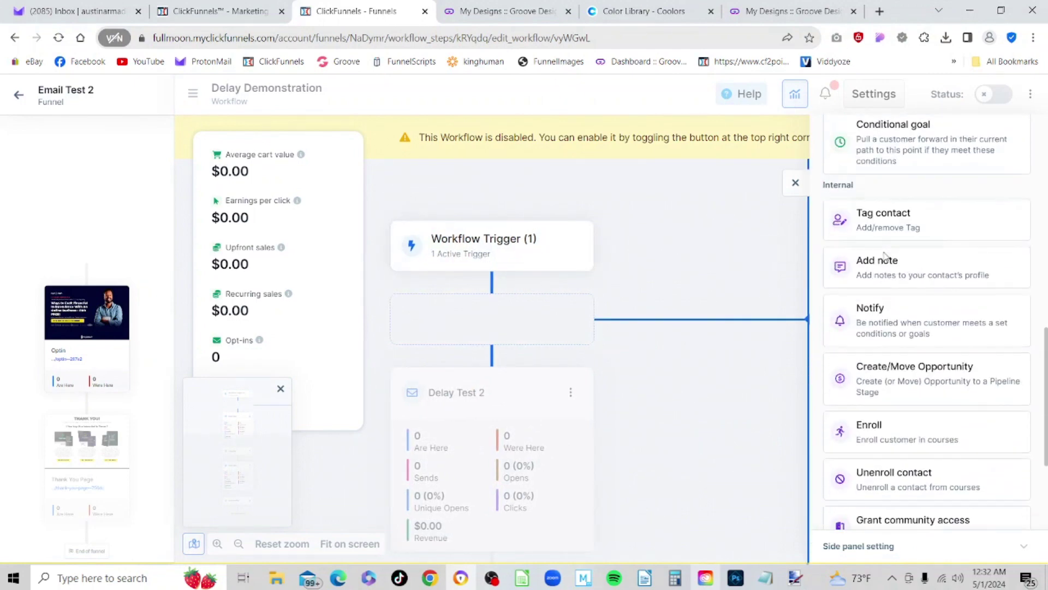
pyautogui.click(887, 230)
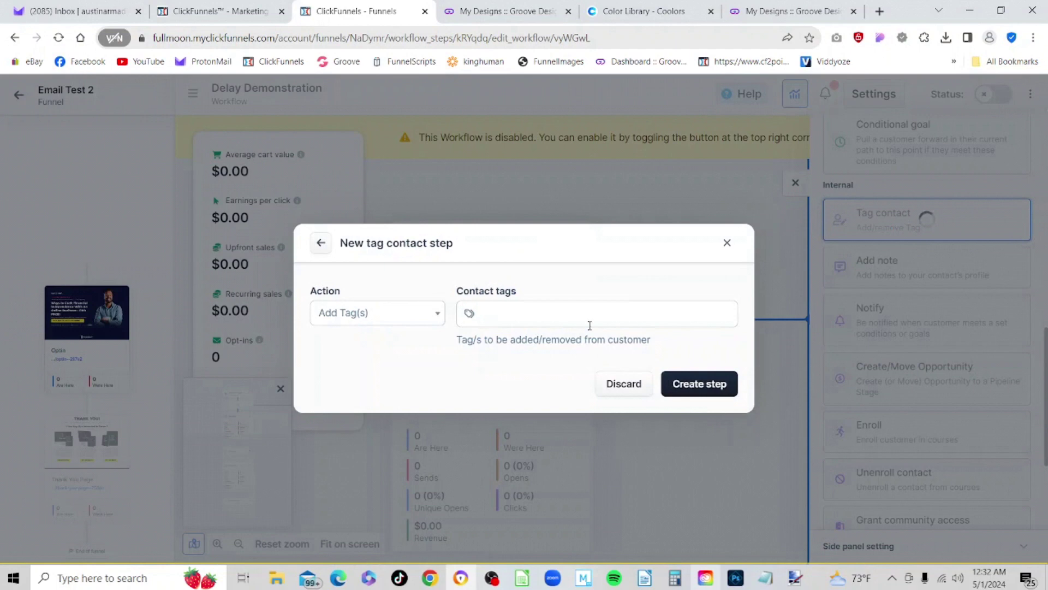
pyautogui.click(593, 318)
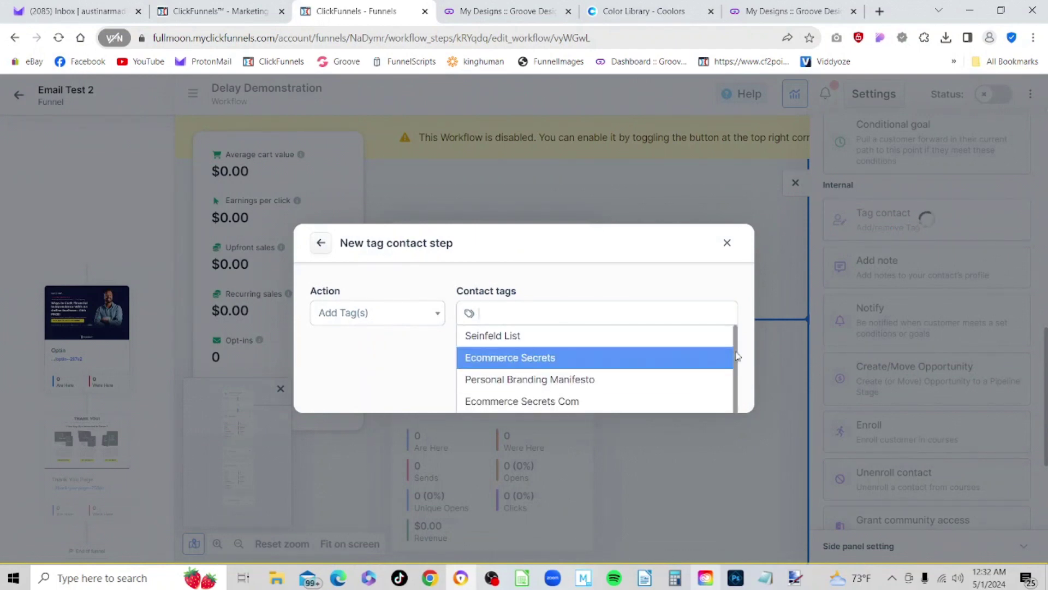
pyautogui.scroll(-1, 738, 356)
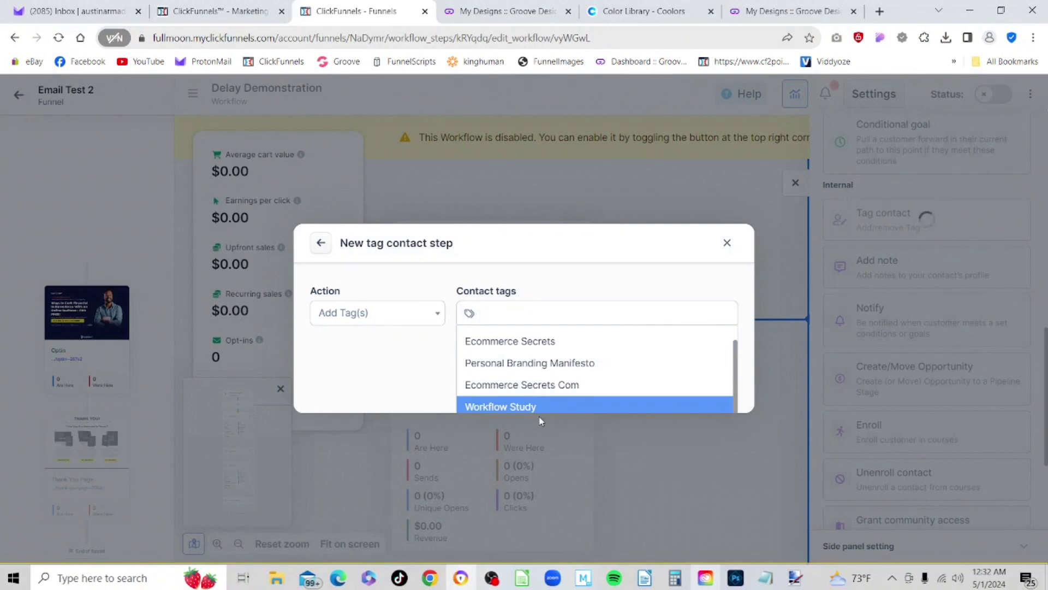
pyautogui.click(511, 409)
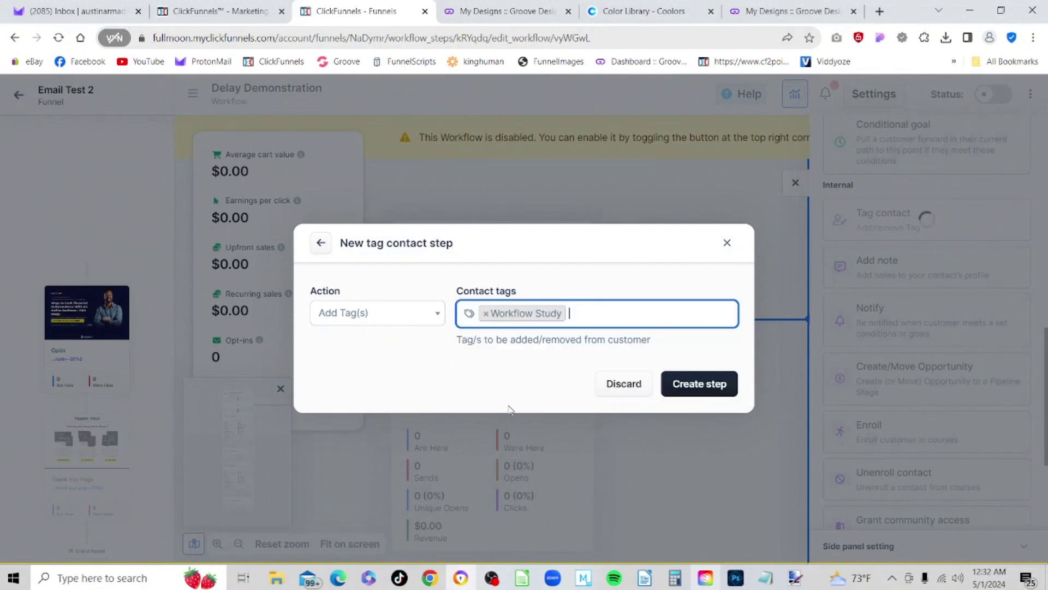
pyautogui.click(694, 385)
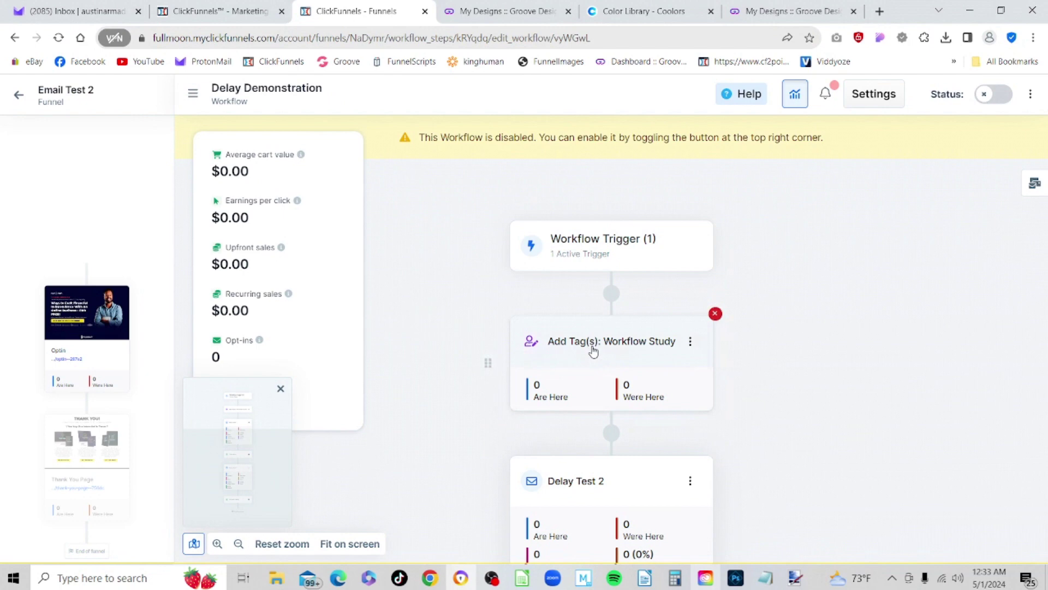
pyautogui.scroll(-3, 816, 326)
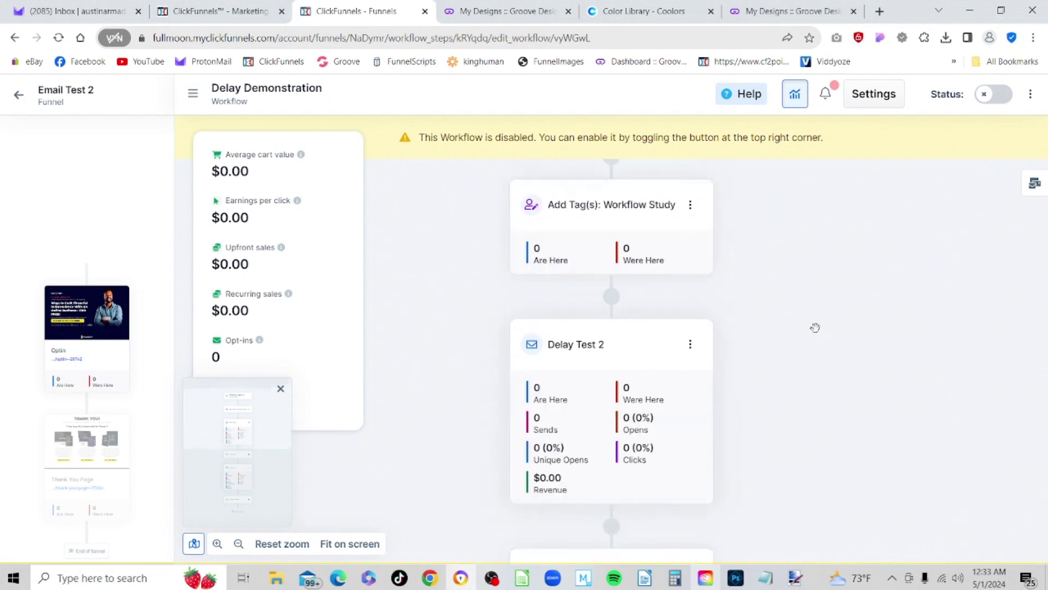
pyautogui.scroll(-3, 671, 374)
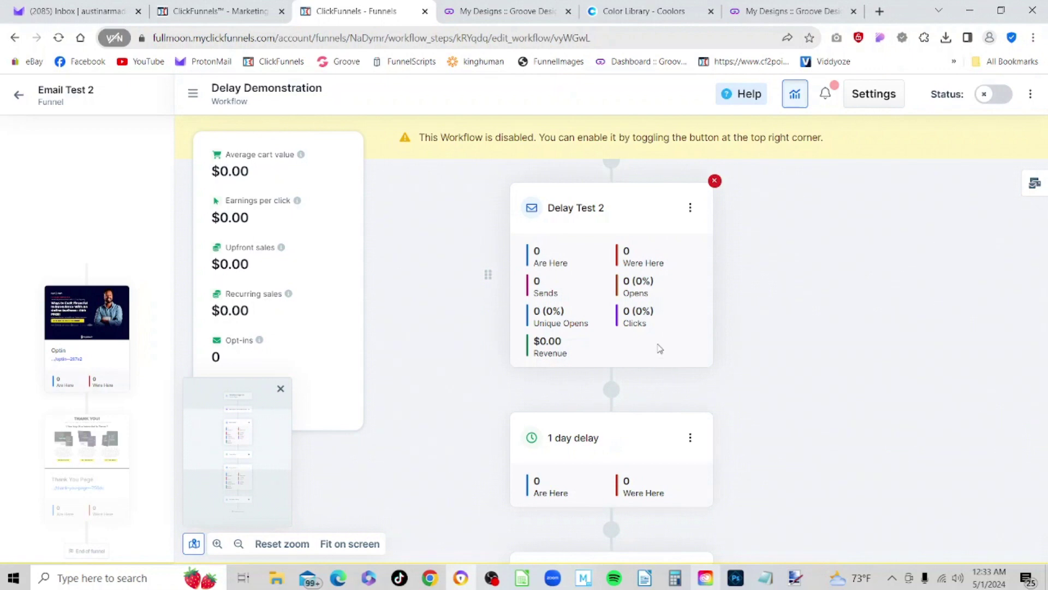
pyautogui.scroll(-1, 656, 342)
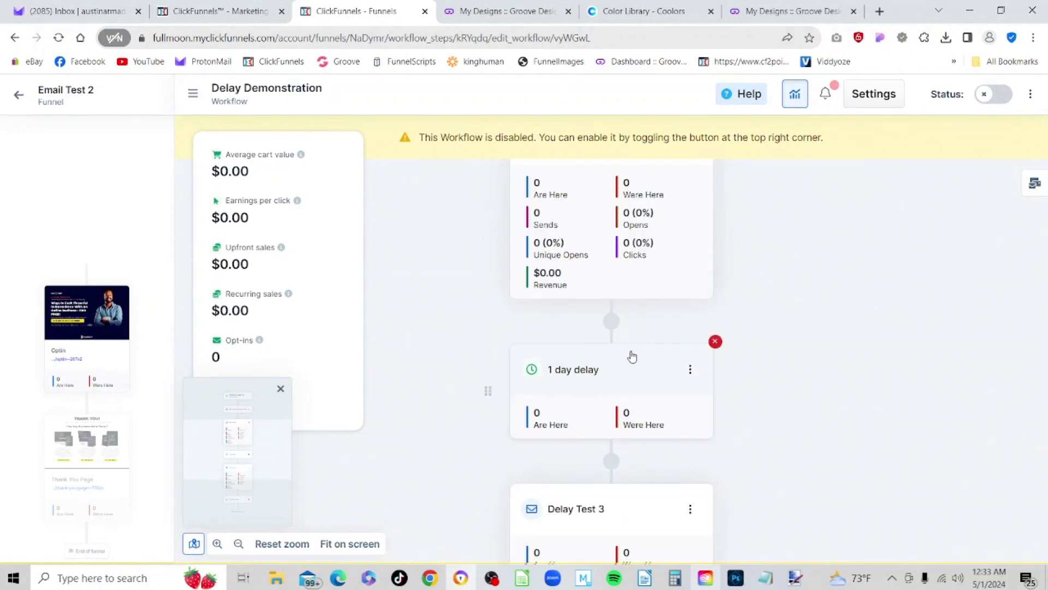
pyautogui.scroll(-1, 632, 356)
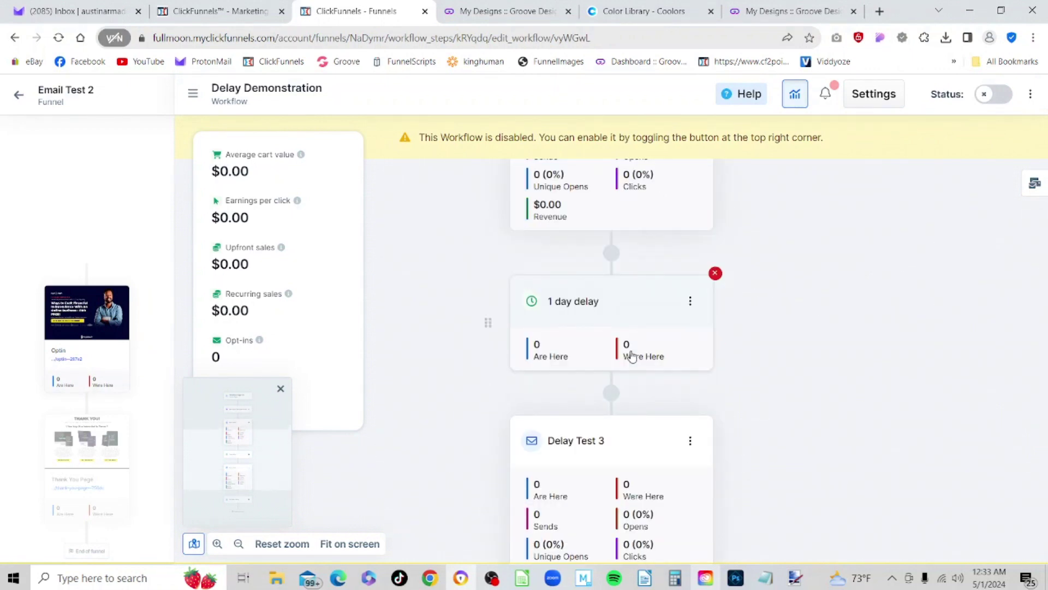
pyautogui.scroll(-1, 632, 357)
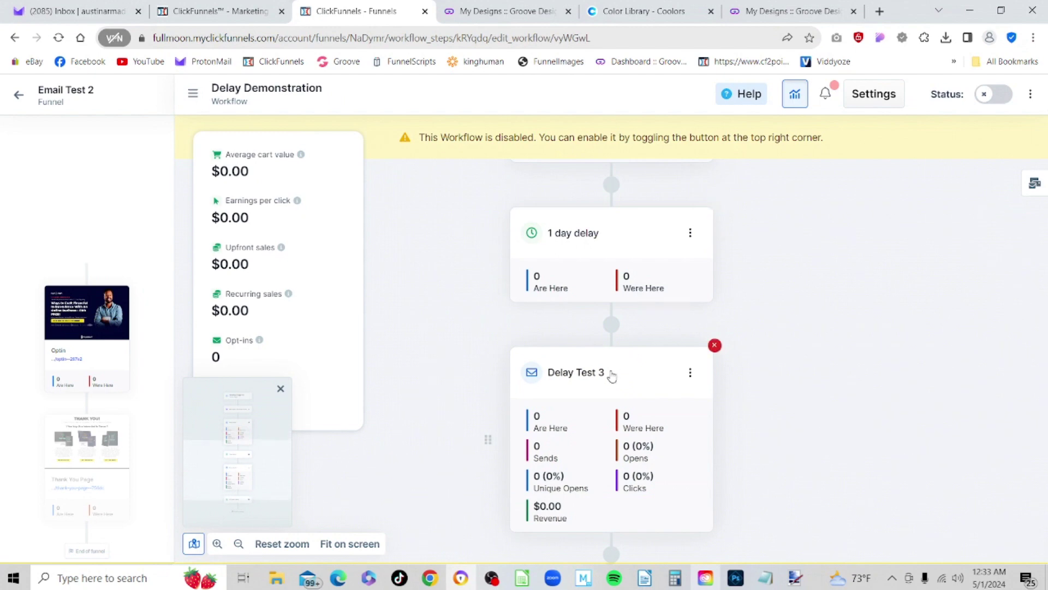
pyautogui.scroll(-2, 611, 376)
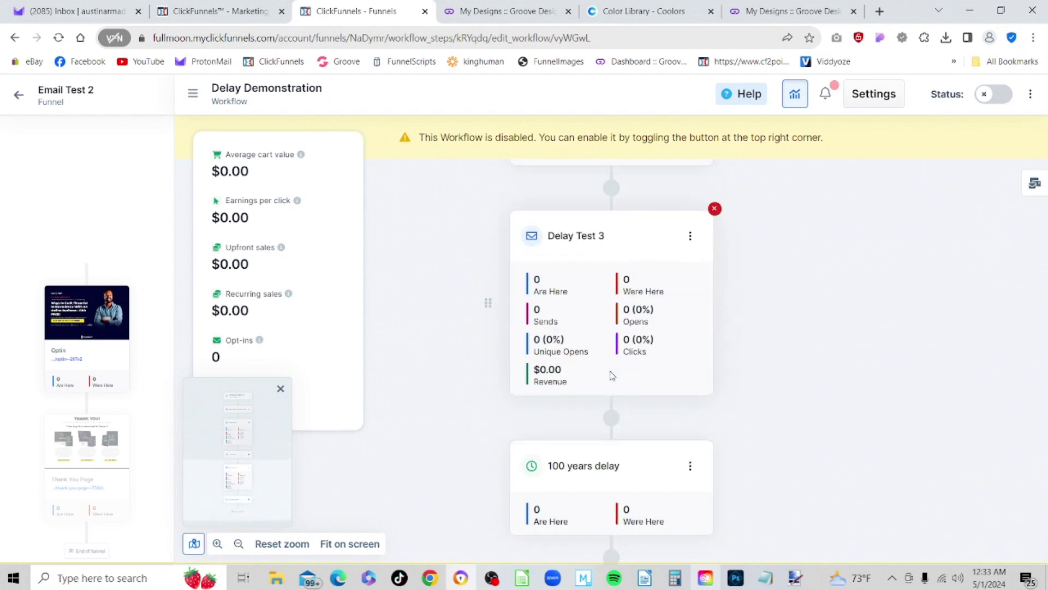
pyautogui.scroll(-1, 611, 375)
pyautogui.moveTo(612, 352)
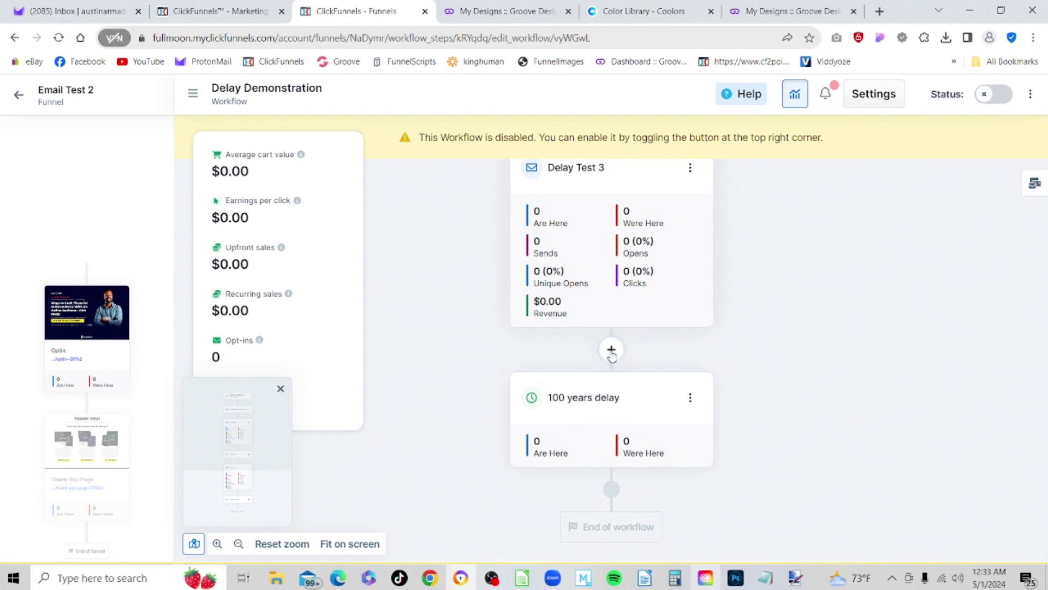
pyautogui.moveTo(603, 398)
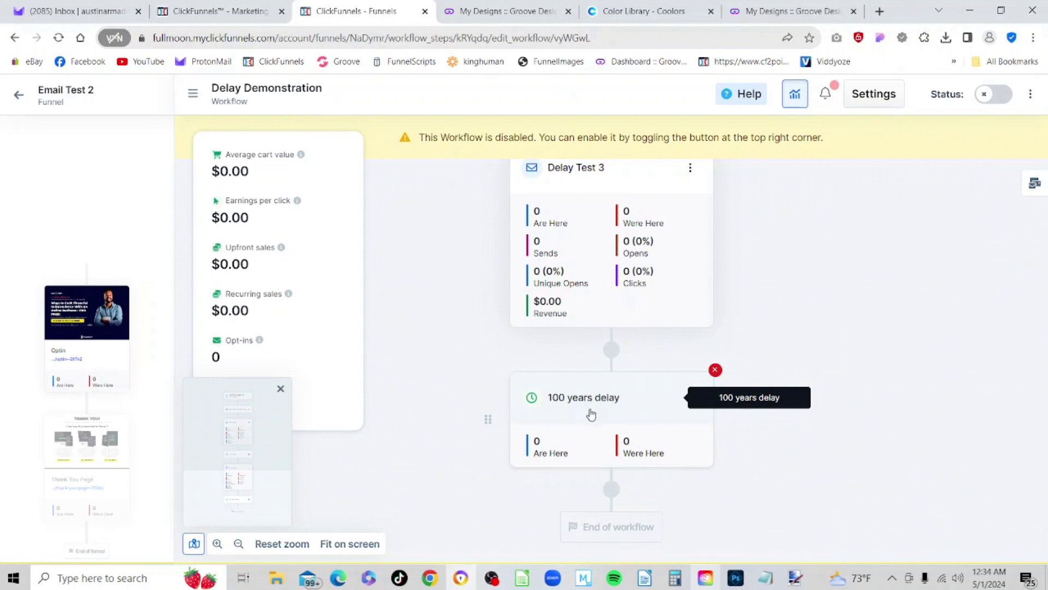
pyautogui.moveTo(611, 494)
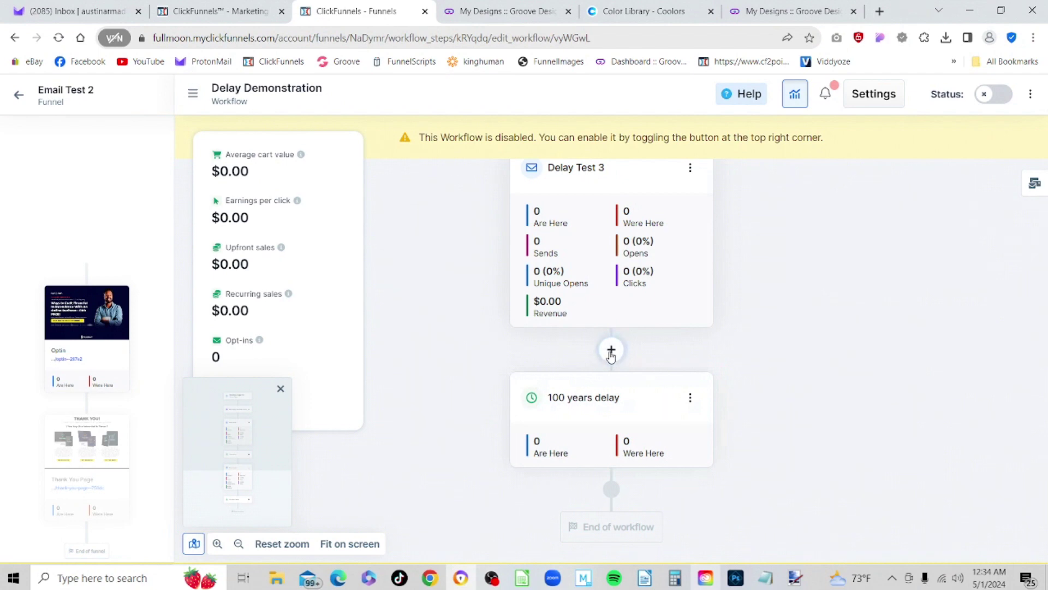
pyautogui.click(611, 354)
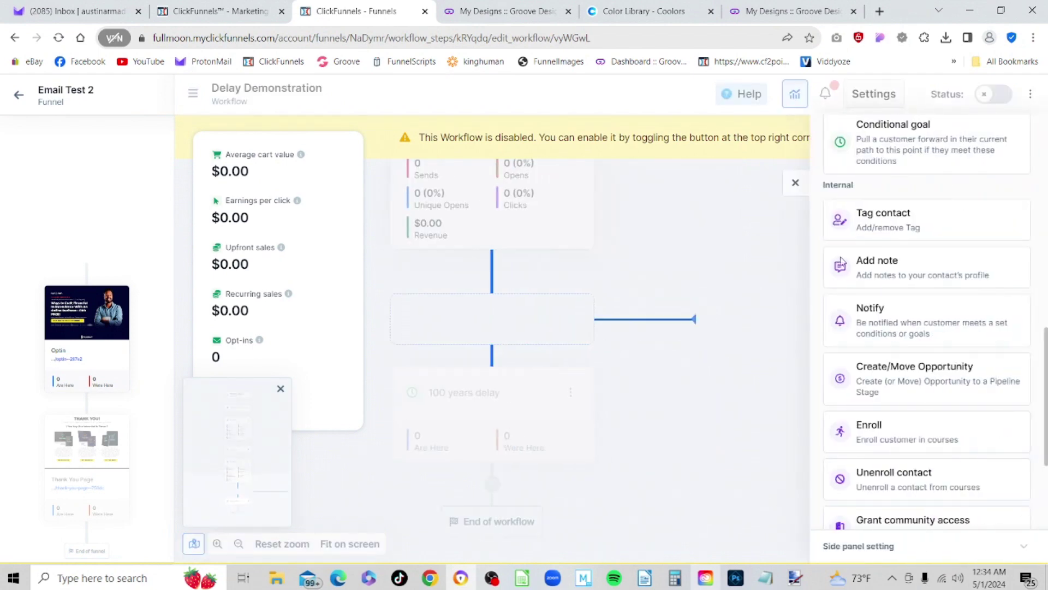
pyautogui.scroll(9, 942, 252)
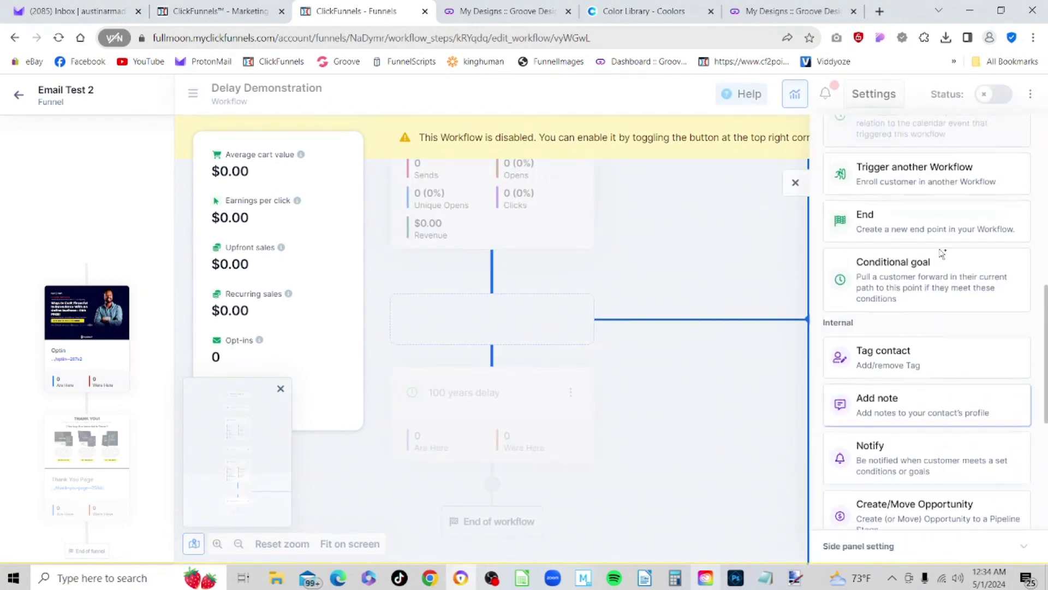
pyautogui.scroll(3, 940, 251)
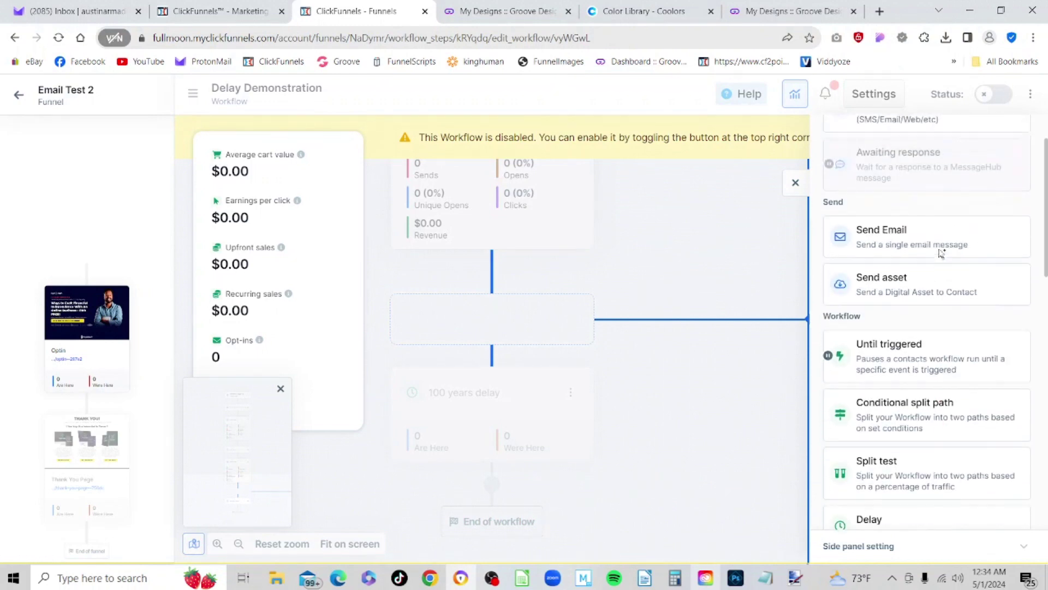
pyautogui.scroll(1, 941, 252)
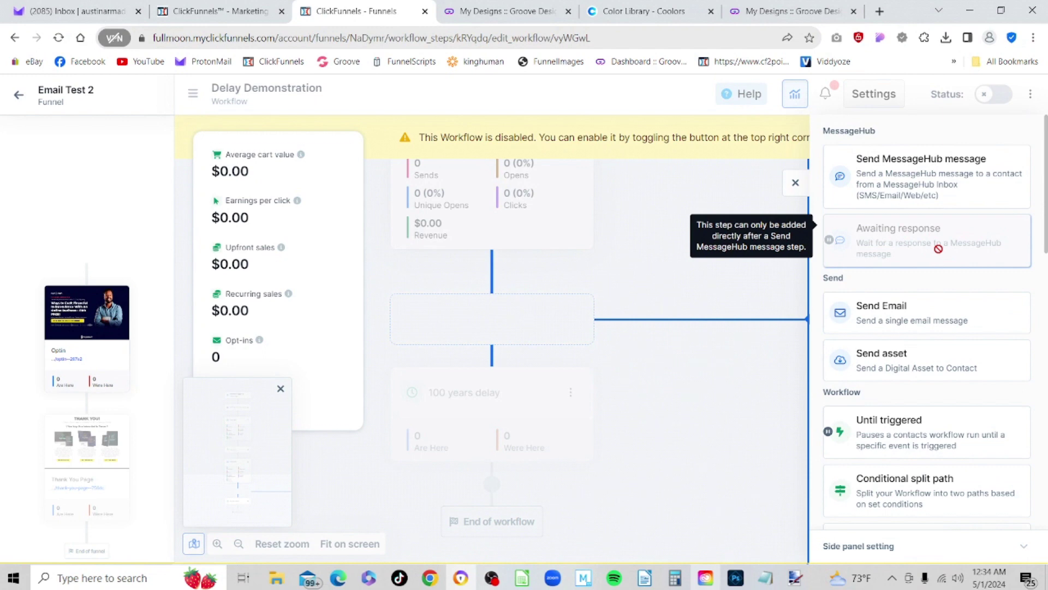
pyautogui.scroll(-2, 938, 248)
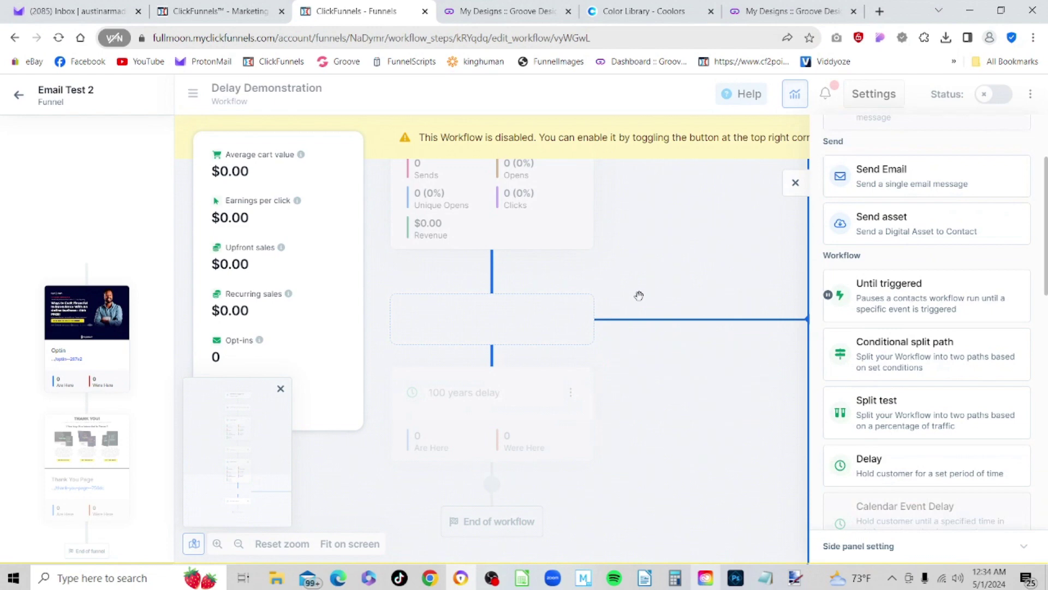
pyautogui.click(662, 280)
pyautogui.scroll(1, 940, 246)
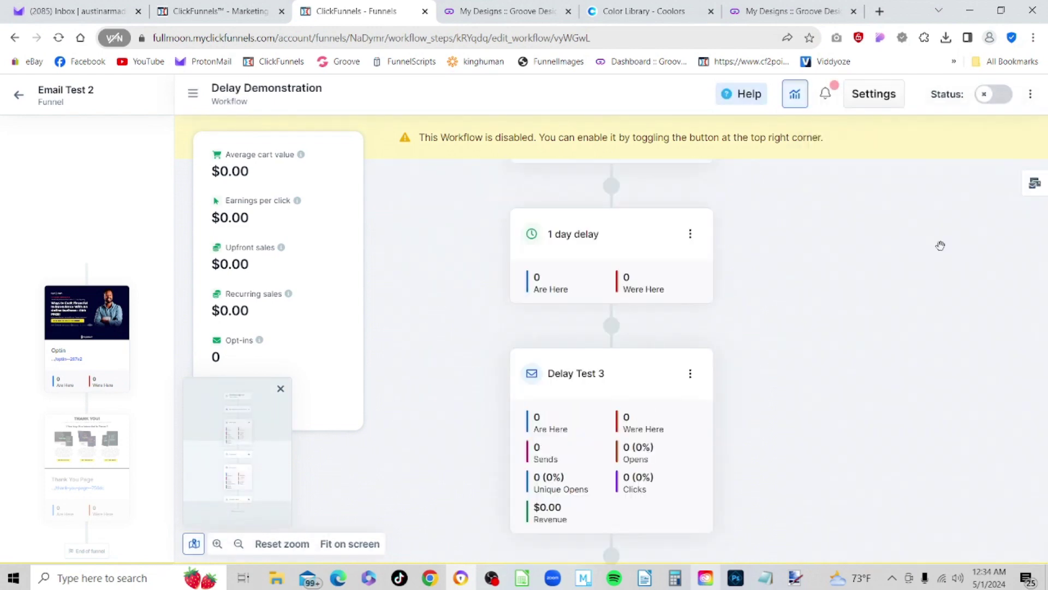
pyautogui.scroll(2, 940, 246)
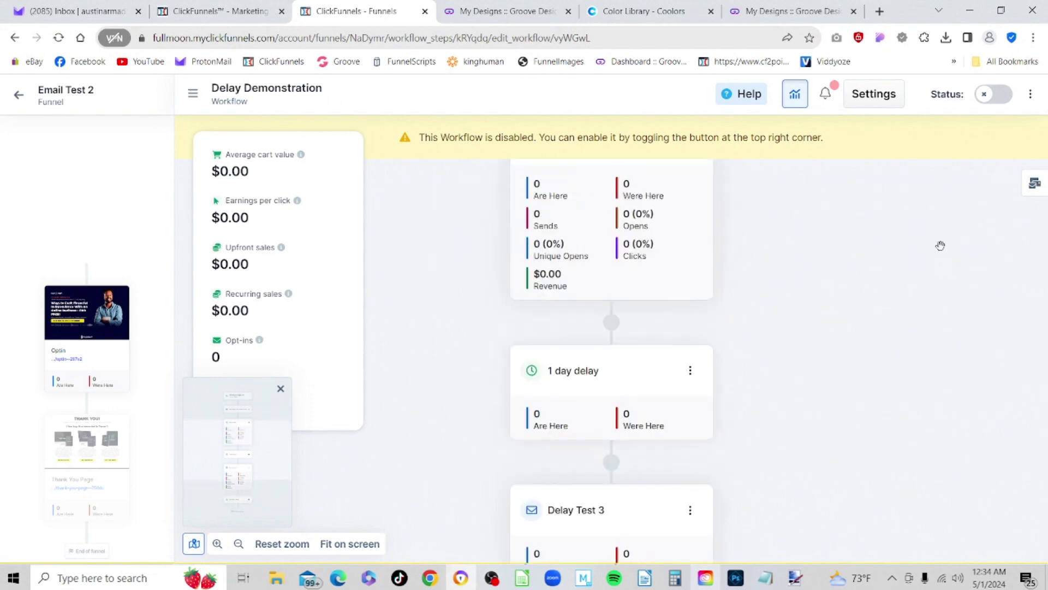
pyautogui.scroll(1, 940, 246)
pyautogui.scroll(2, 940, 246)
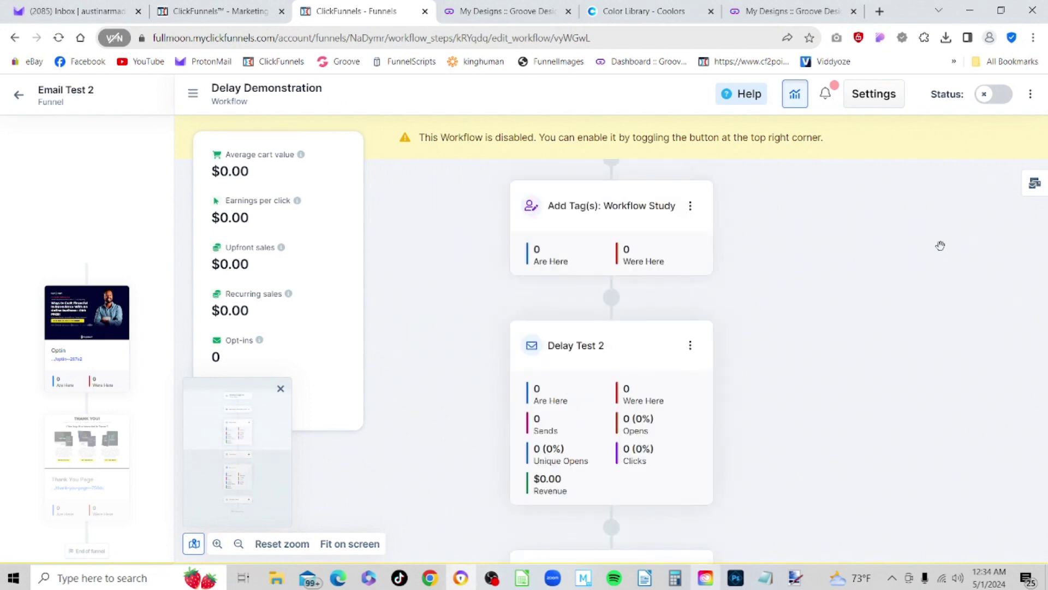
pyautogui.scroll(2, 940, 246)
pyautogui.scroll(-3, 940, 245)
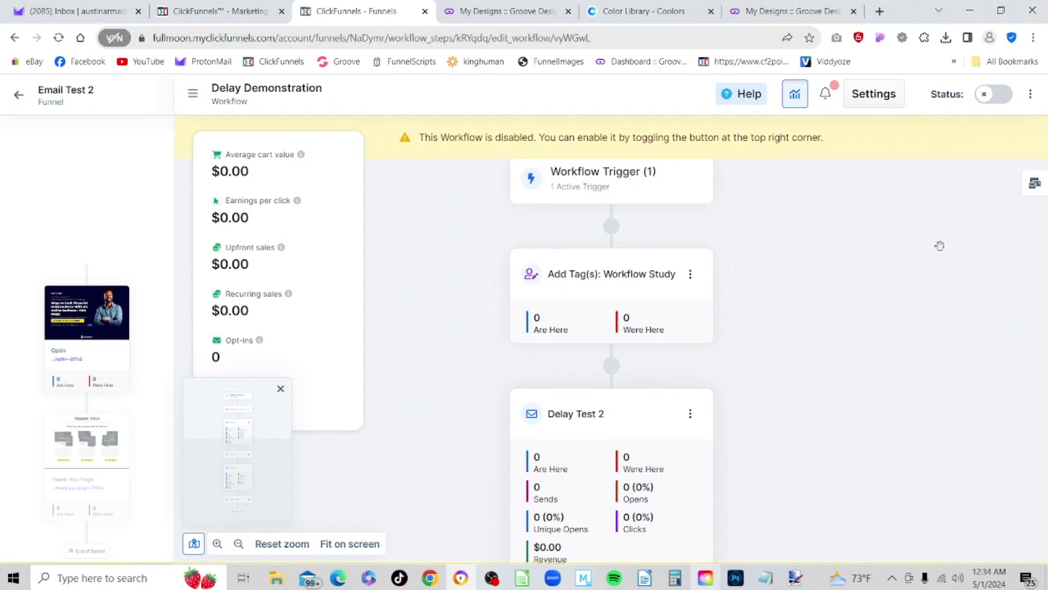
pyautogui.scroll(-2, 940, 246)
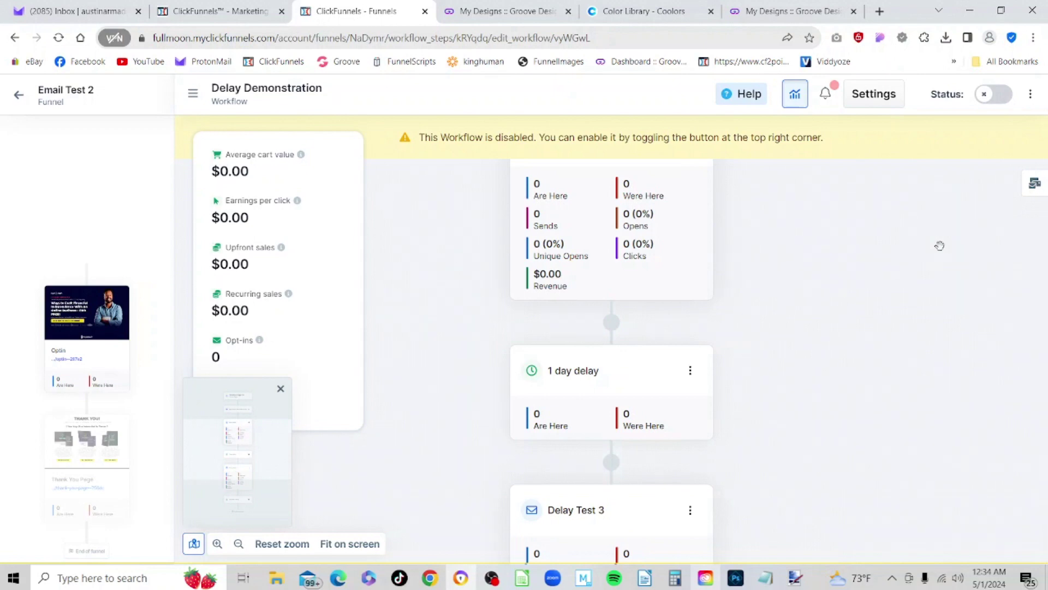
pyautogui.scroll(-2, 939, 246)
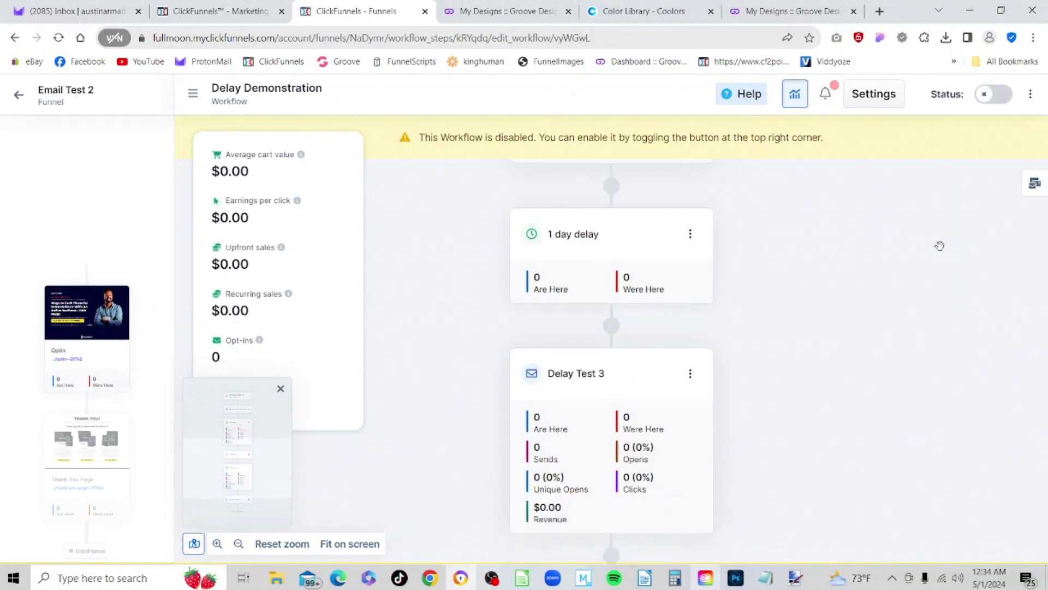
pyautogui.scroll(-1, 939, 246)
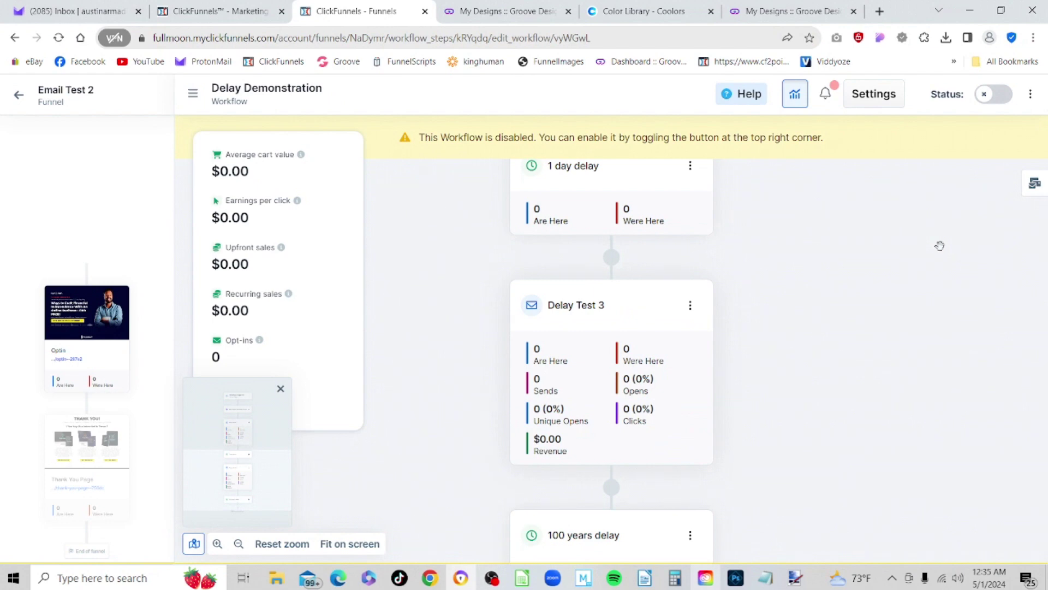
pyautogui.scroll(-1, 939, 246)
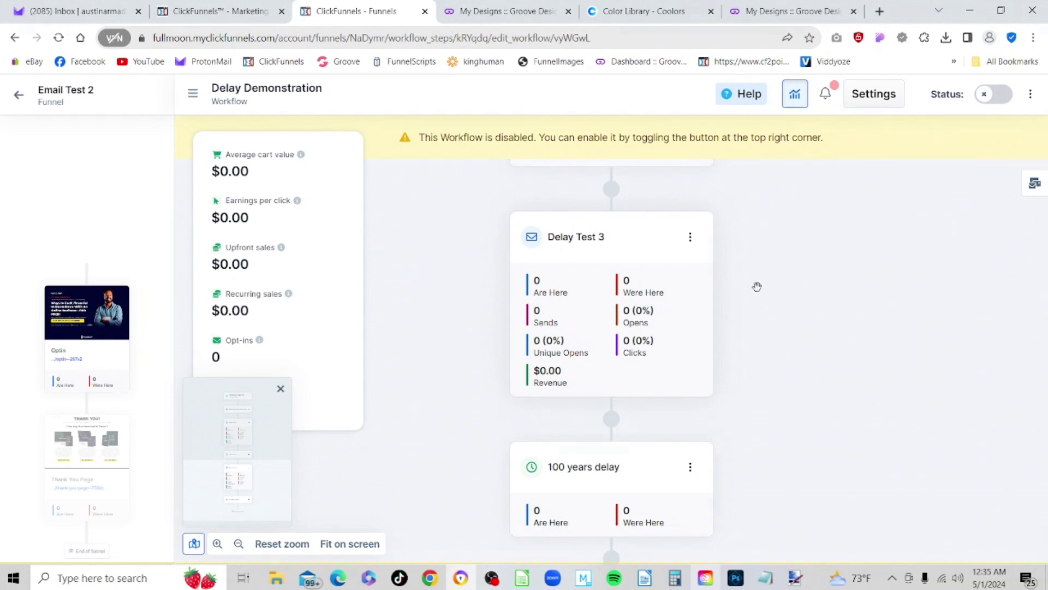
pyautogui.scroll(-1, 757, 286)
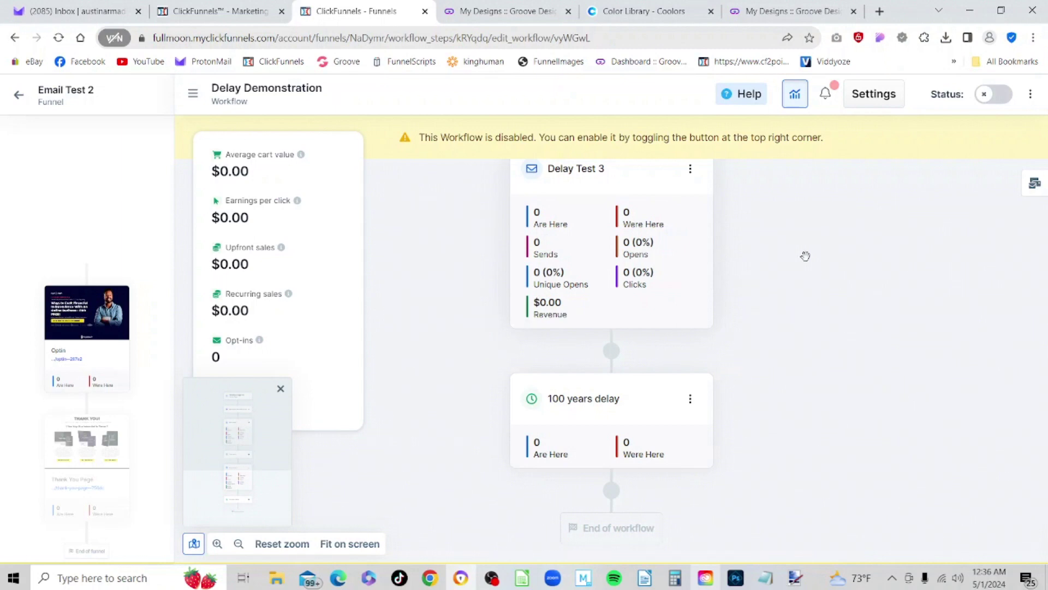
pyautogui.scroll(3, 806, 256)
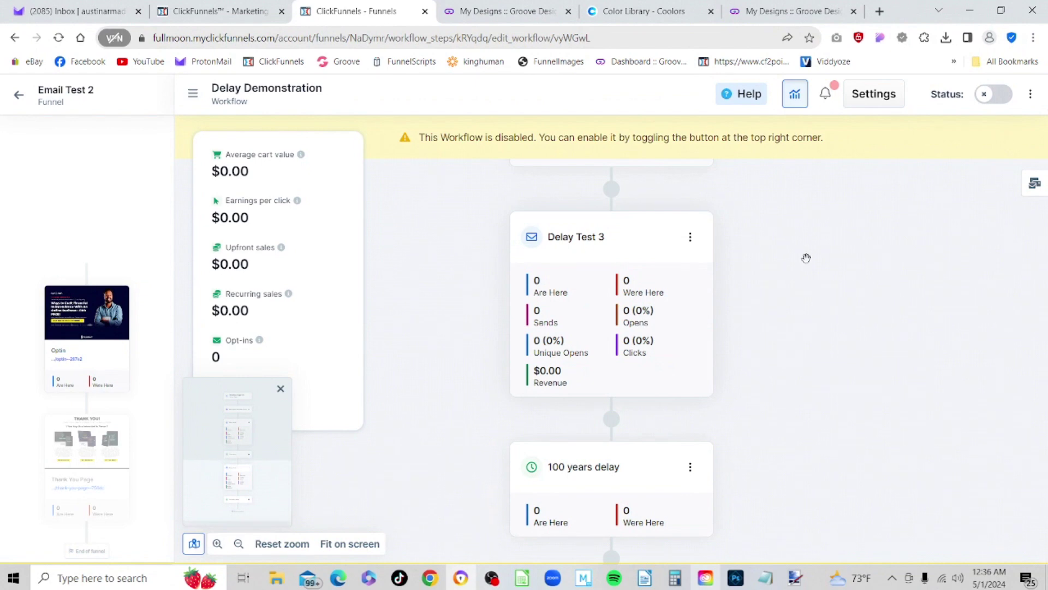
pyautogui.scroll(1, 806, 258)
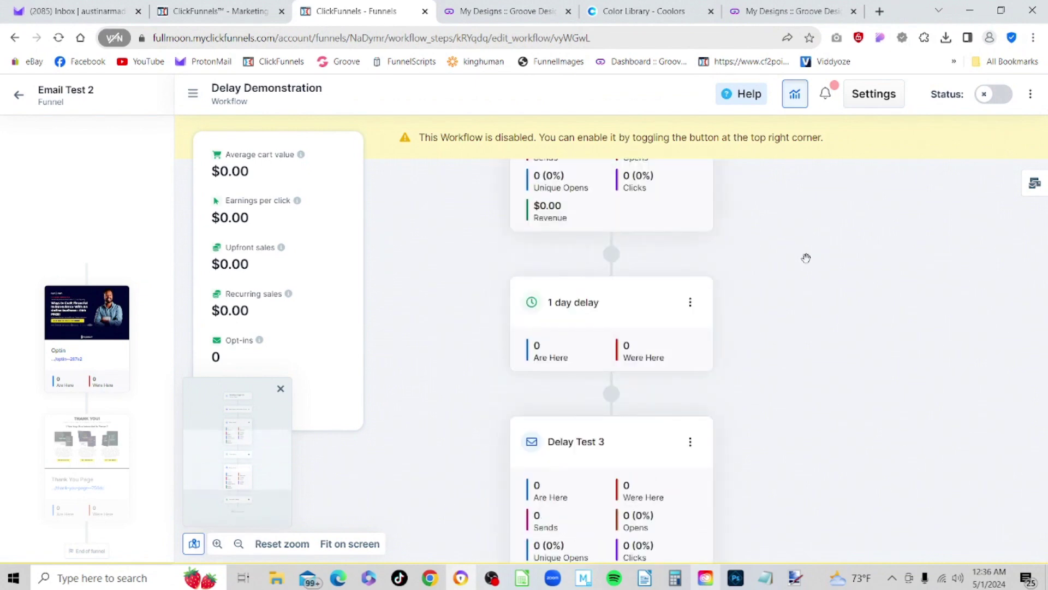